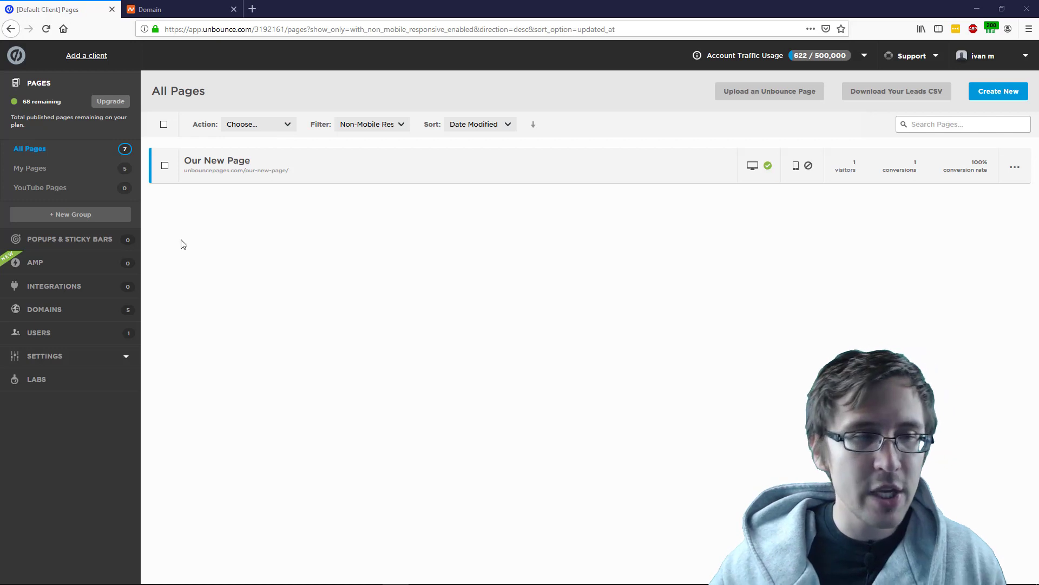
Open the account's Domains page in Unbounce, and switch to the Namecheap details page for thebestdiet.fit.
click(60, 308)
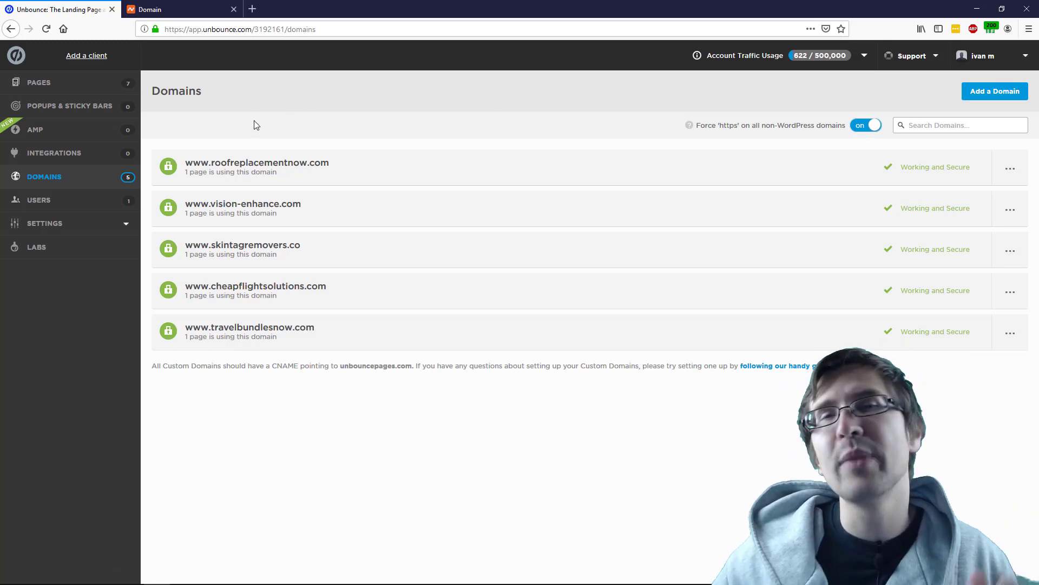
click(157, 10)
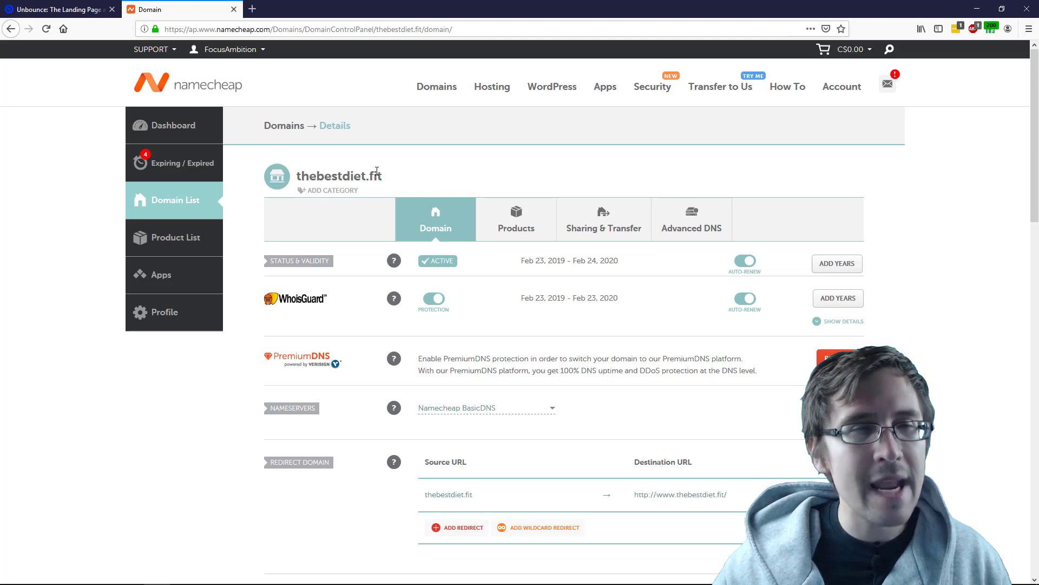
drag(391, 180, 292, 181)
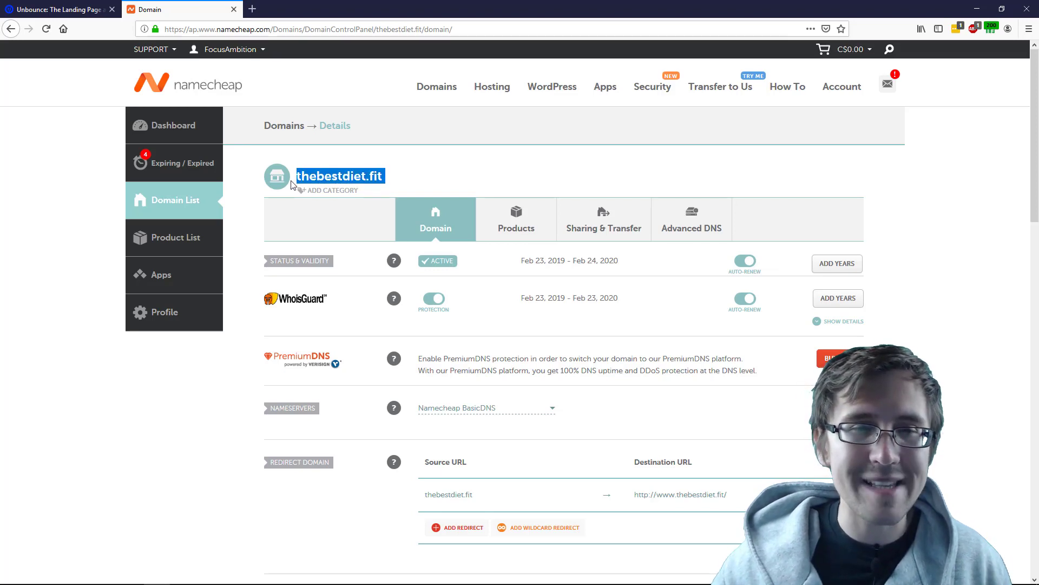
click(428, 171)
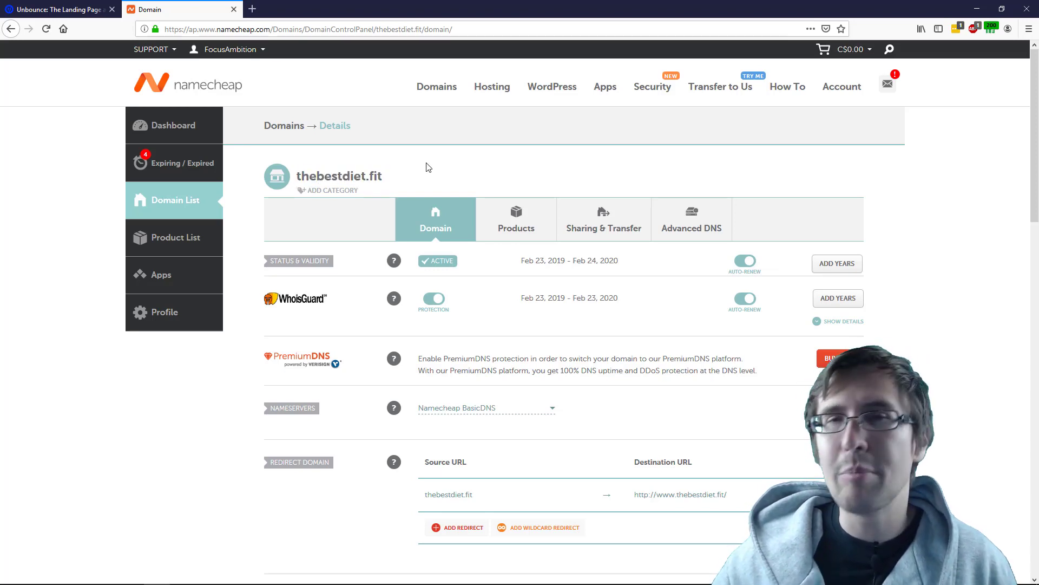
Copy the domain name thebestdiet.fit from its Namecheap details page.
mouse_move(422, 92)
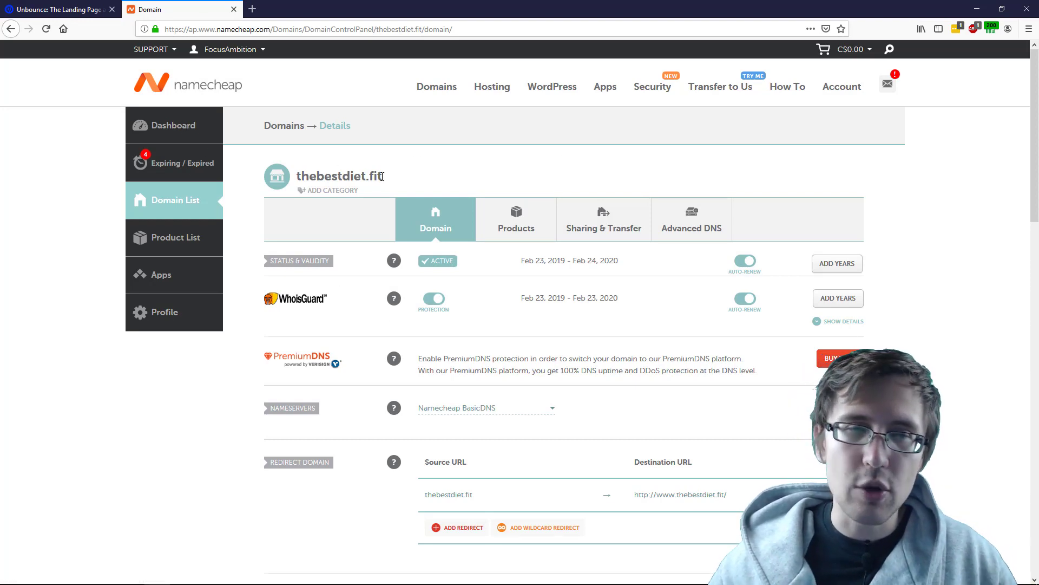
drag(381, 176, 298, 184)
click(454, 161)
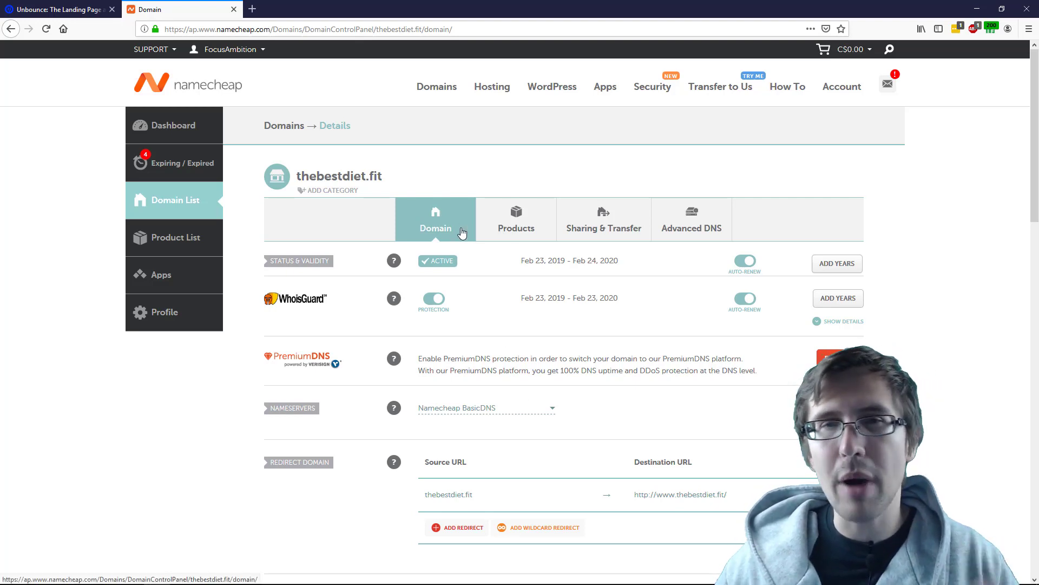
drag(383, 178, 296, 175)
key(ctrl+c)
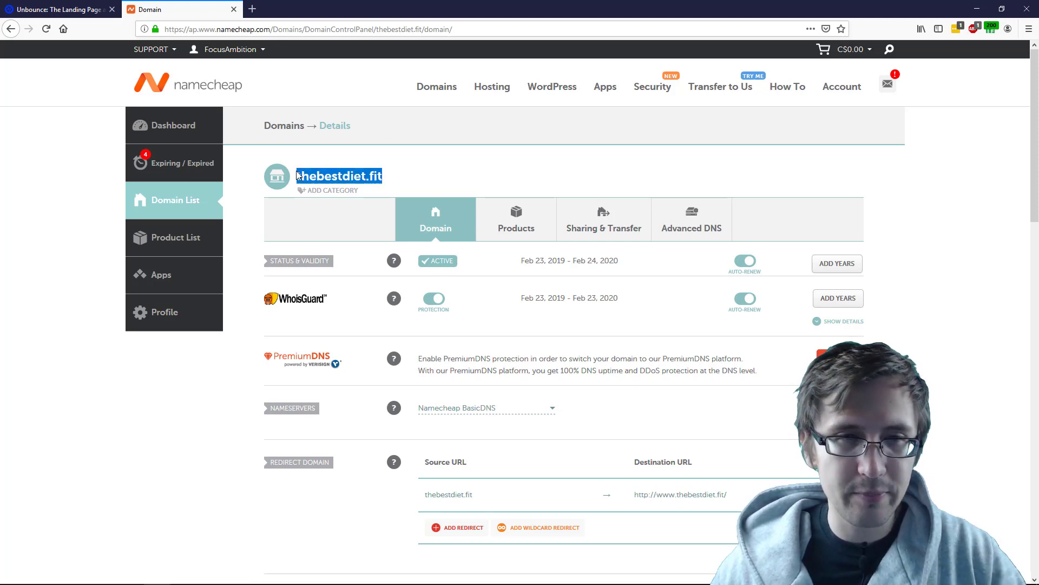
Switch to Unbounce and fill in a new custom domain with subdomain www and the copied domain thebestdiet.fit.
click(60, 9)
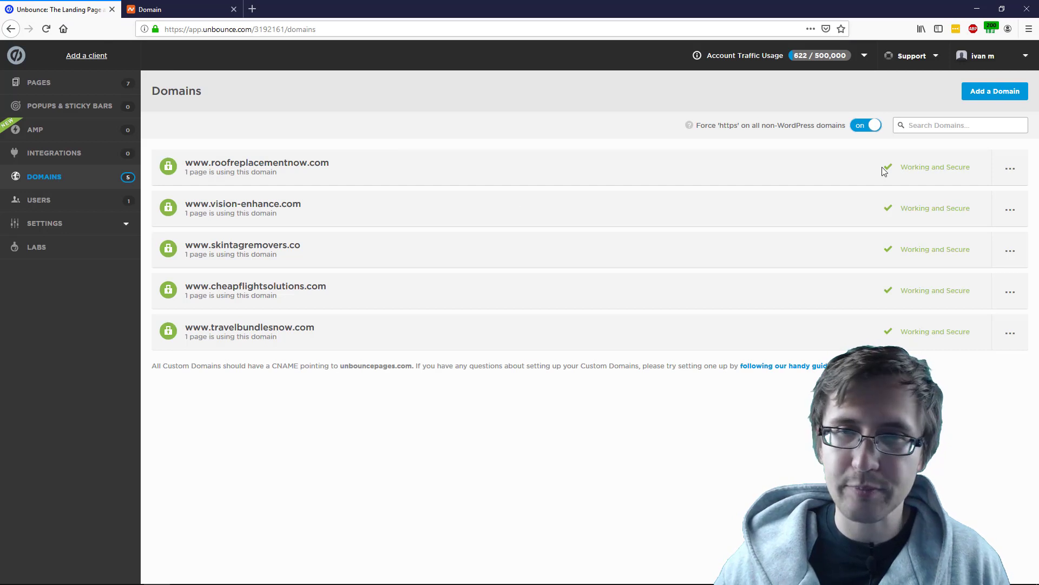
click(981, 93)
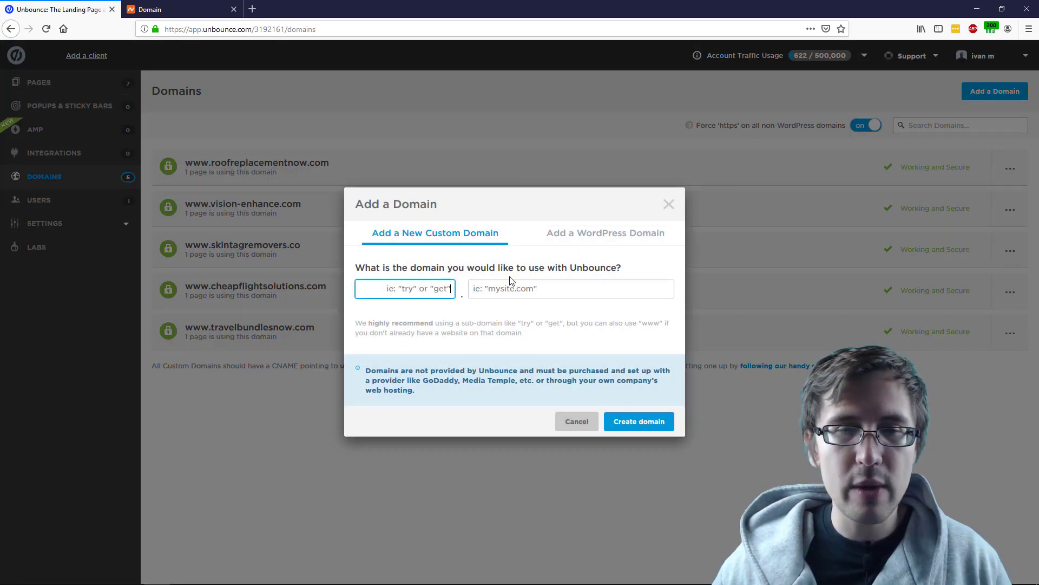
click(490, 290)
key(ctrl+v)
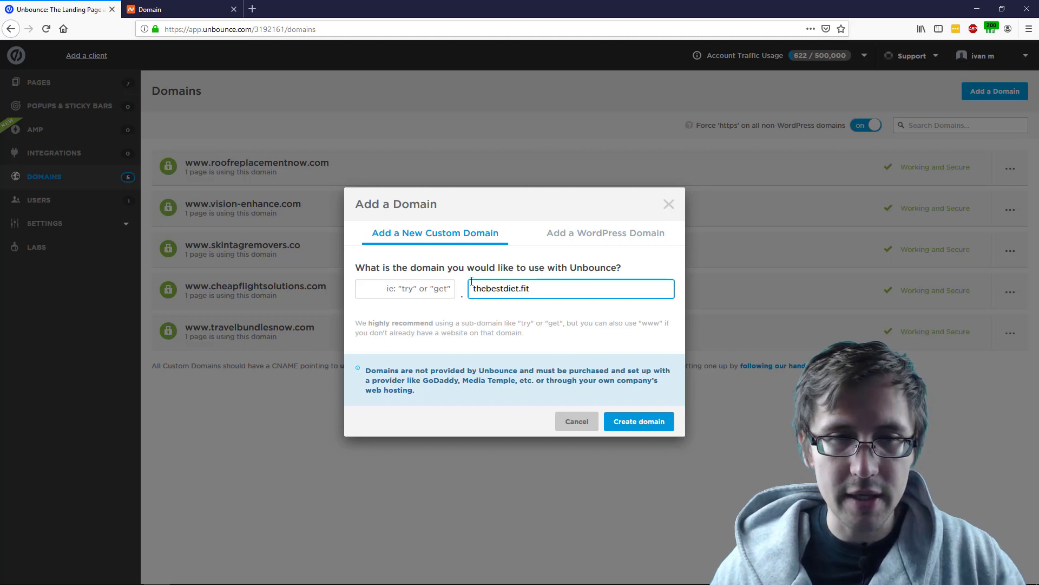
click(445, 287)
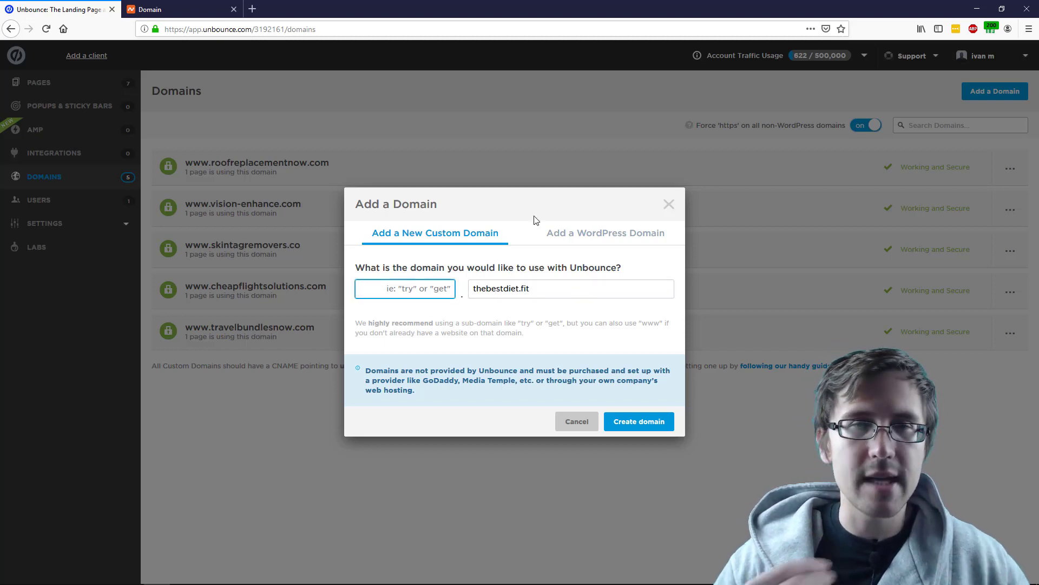
text(www)
key(Tab)
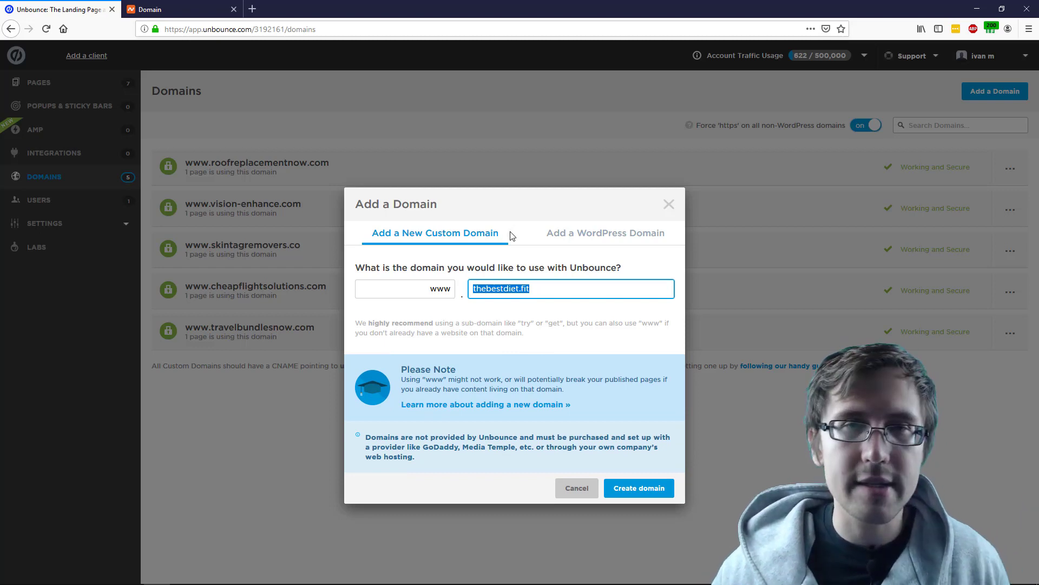
Examine the entered domain parts and the dialog's notes on using www or another sub-domain.
key(shift+Tab)
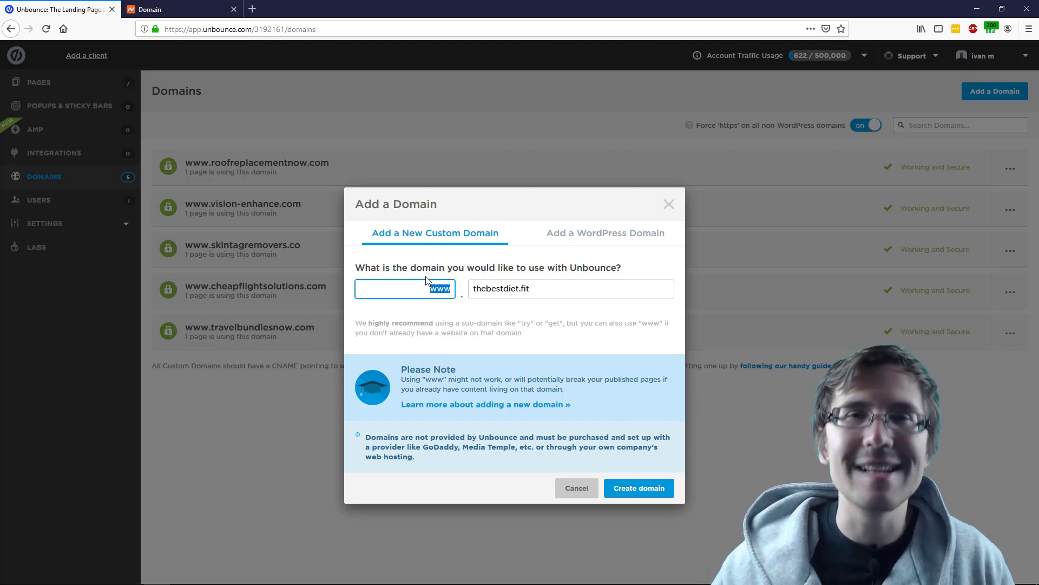
double_click(485, 297)
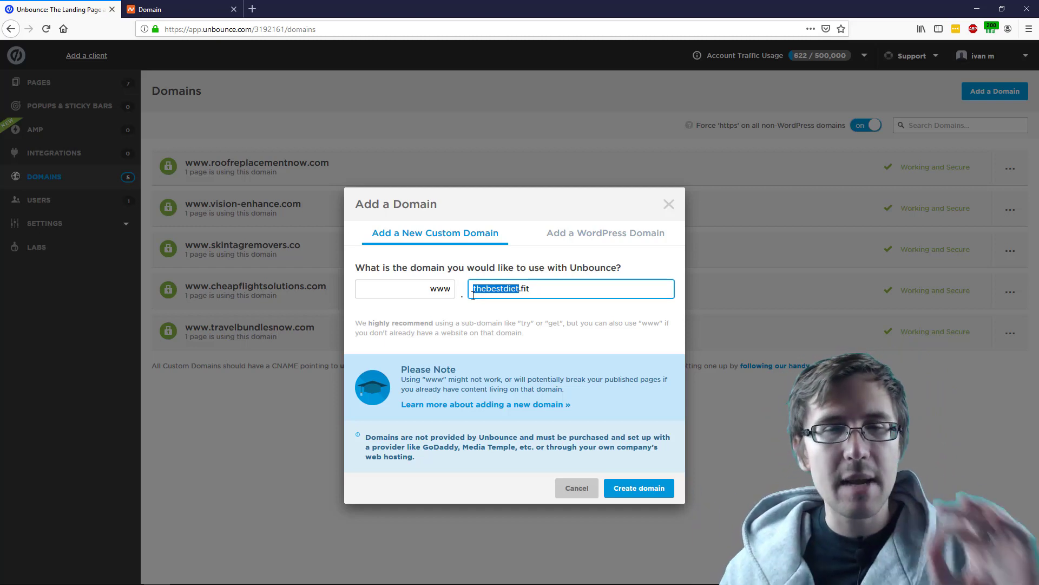
click(429, 379)
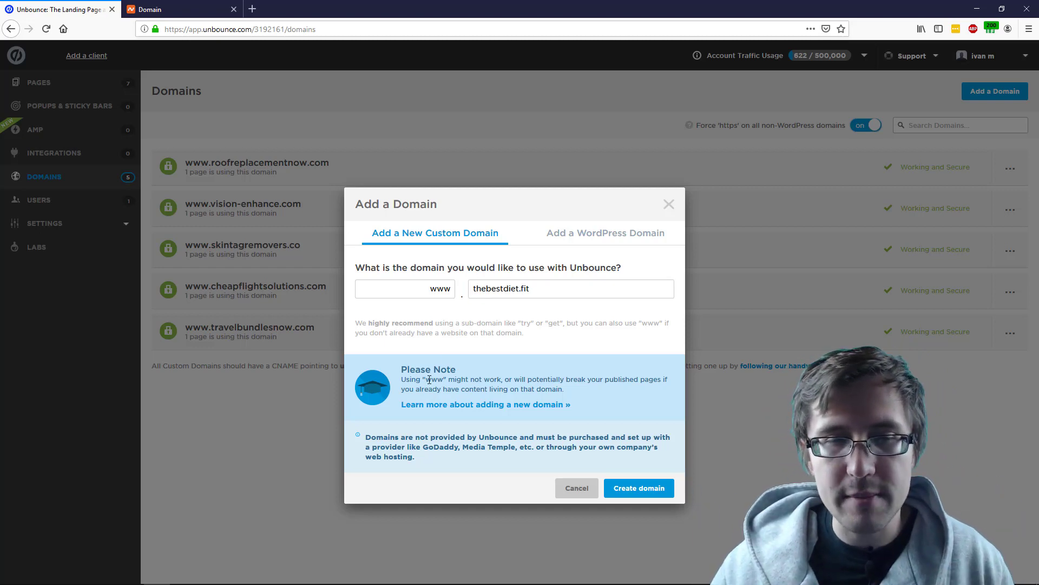
double_click(430, 379)
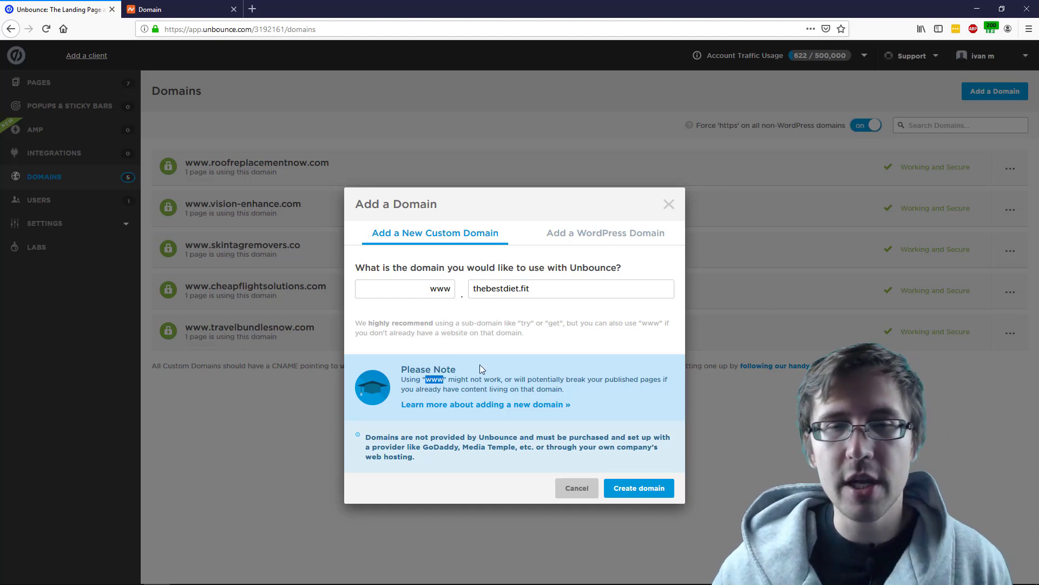
drag(380, 323, 560, 336)
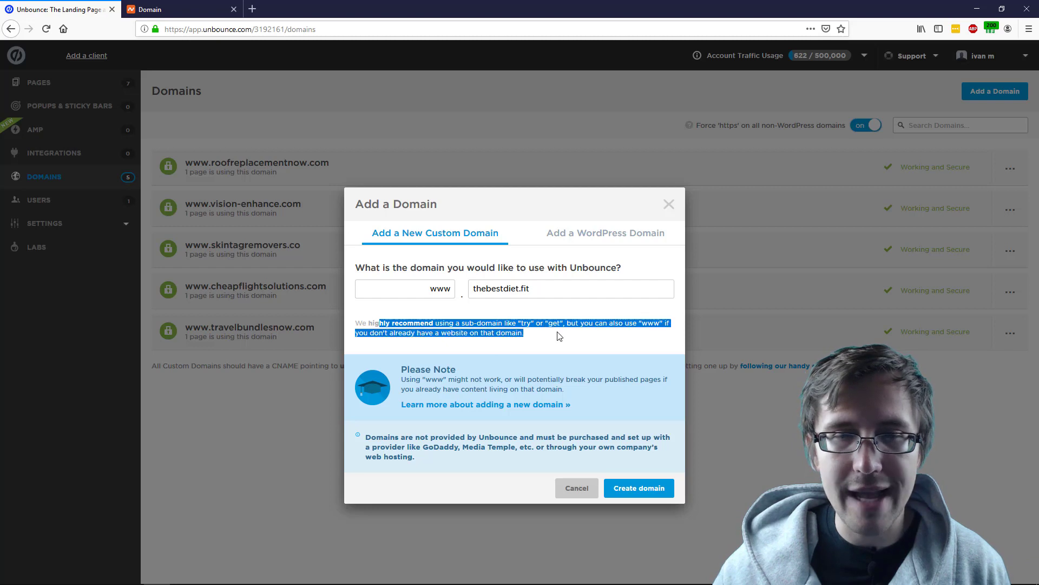
click(488, 334)
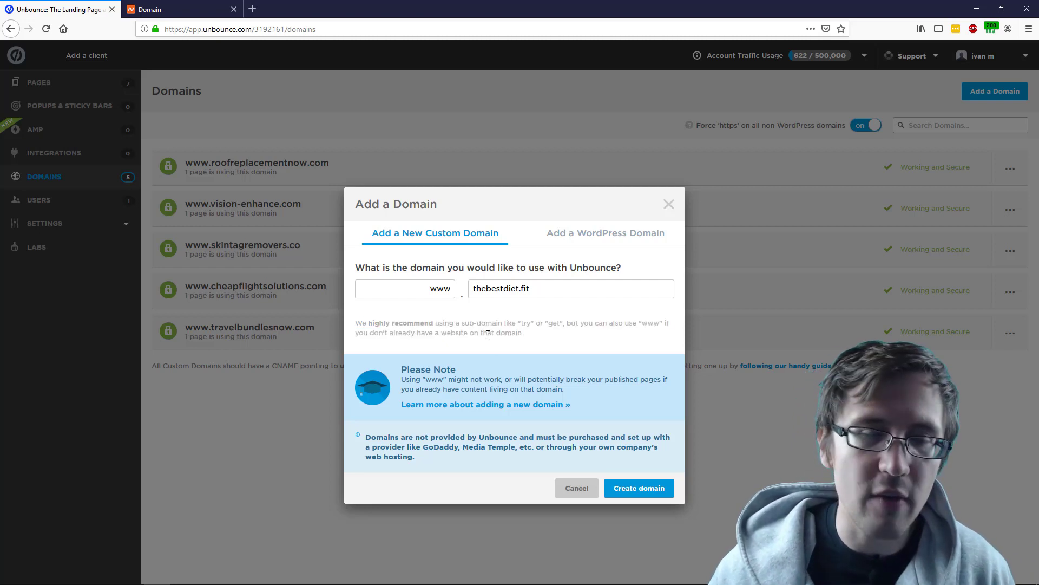
double_click(441, 288)
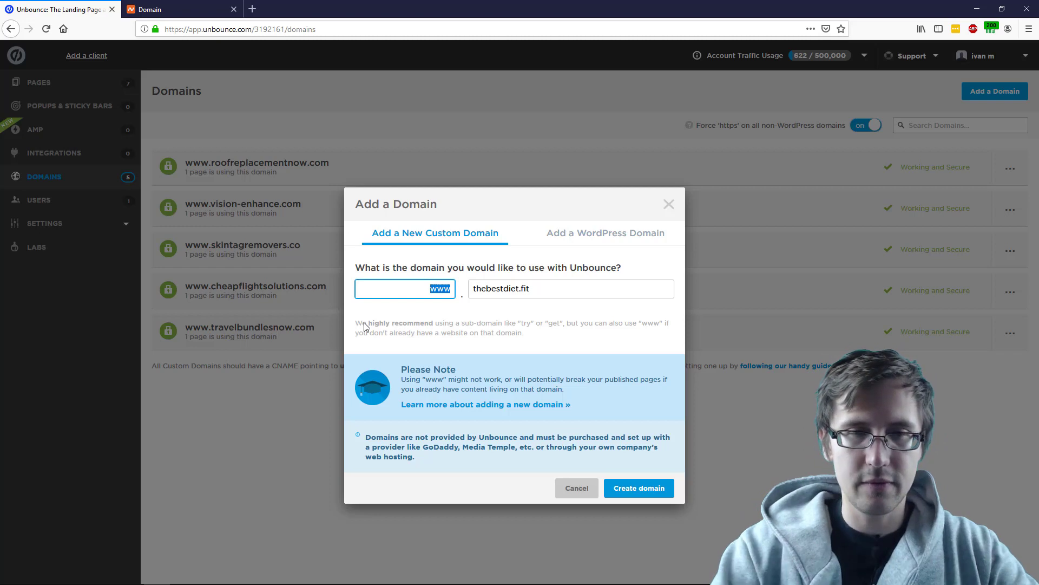
text(blog)
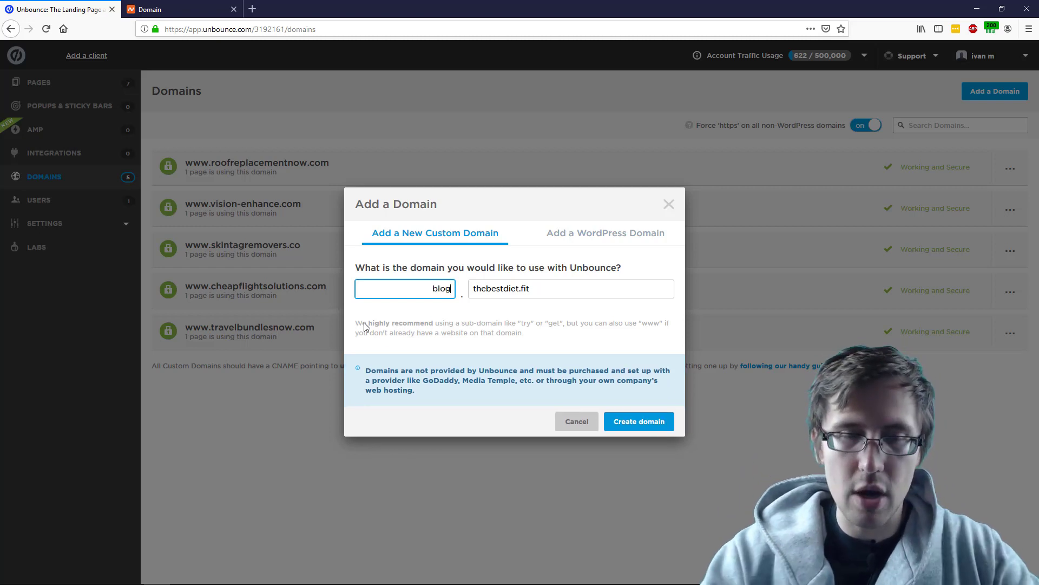
key(BackSpace)
key(BackSpace)
key(BackSpace)
key(BackSpace)
text(www)
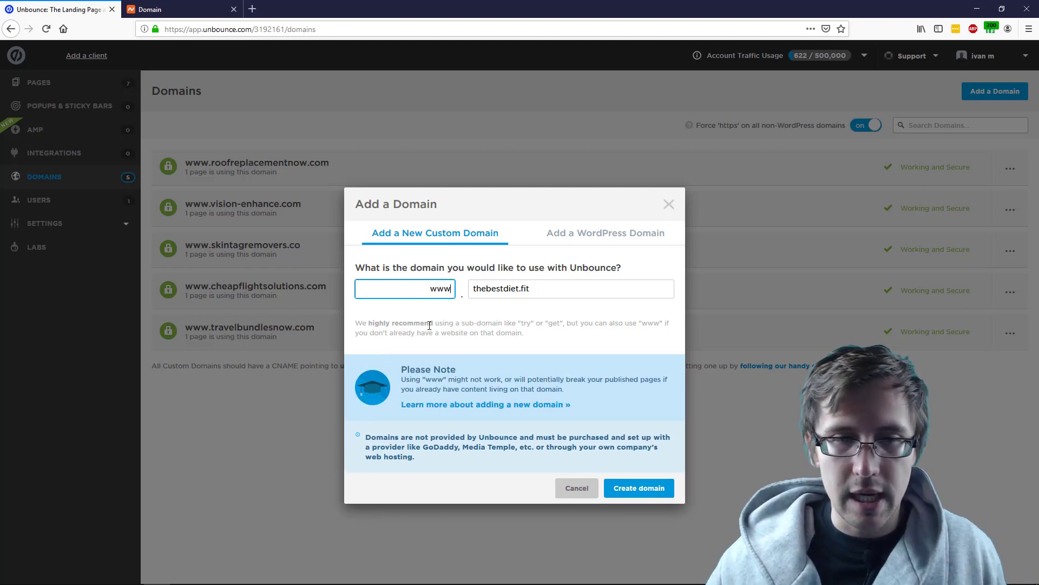
click(638, 490)
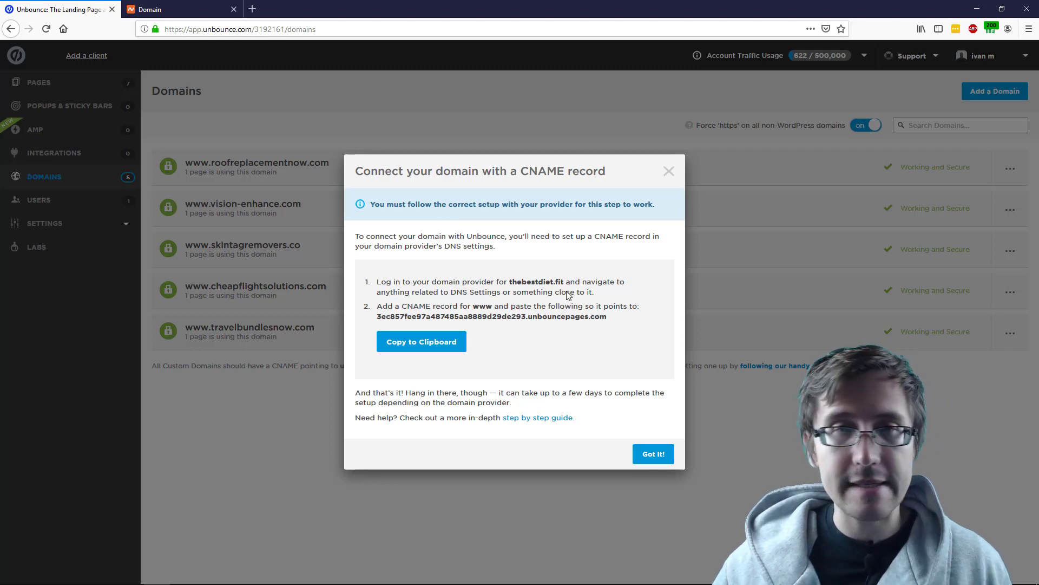
click(201, 11)
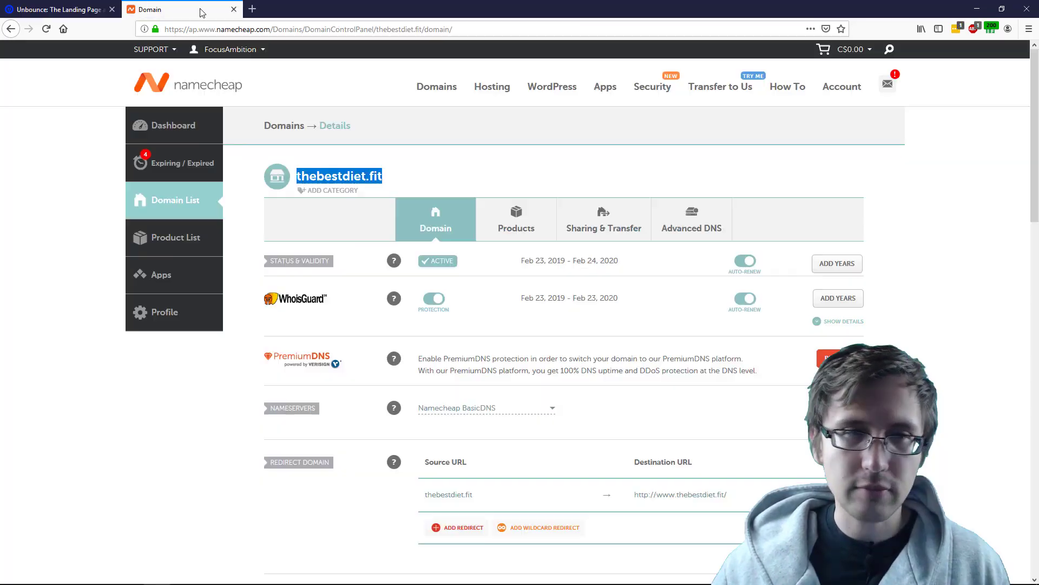
click(674, 232)
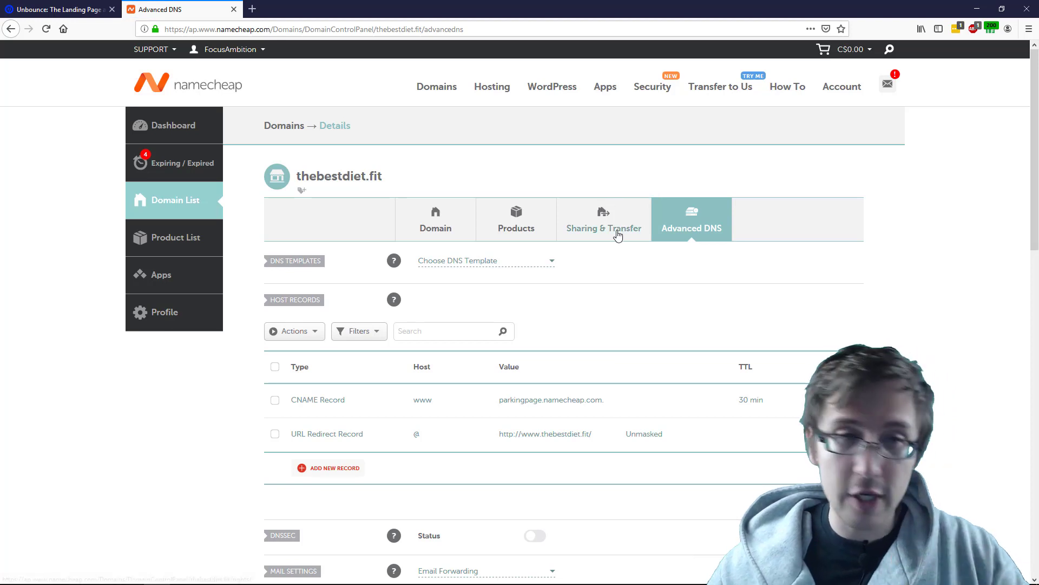
Delete the URL Redirect Record for host @ from the host records, and discard the blank new A Record.
scroll(441, 404, down, 1)
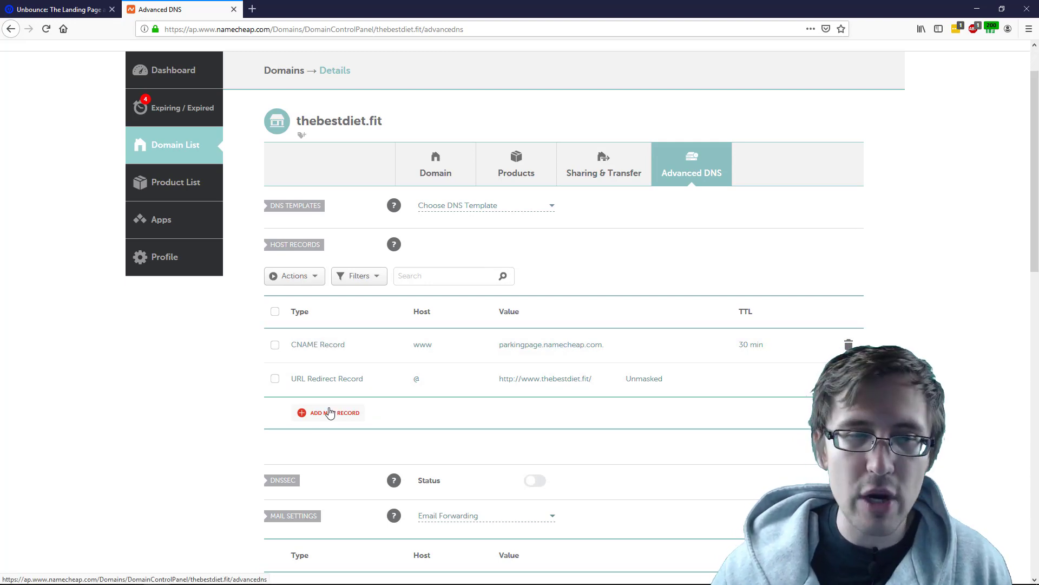
click(330, 413)
click(181, 384)
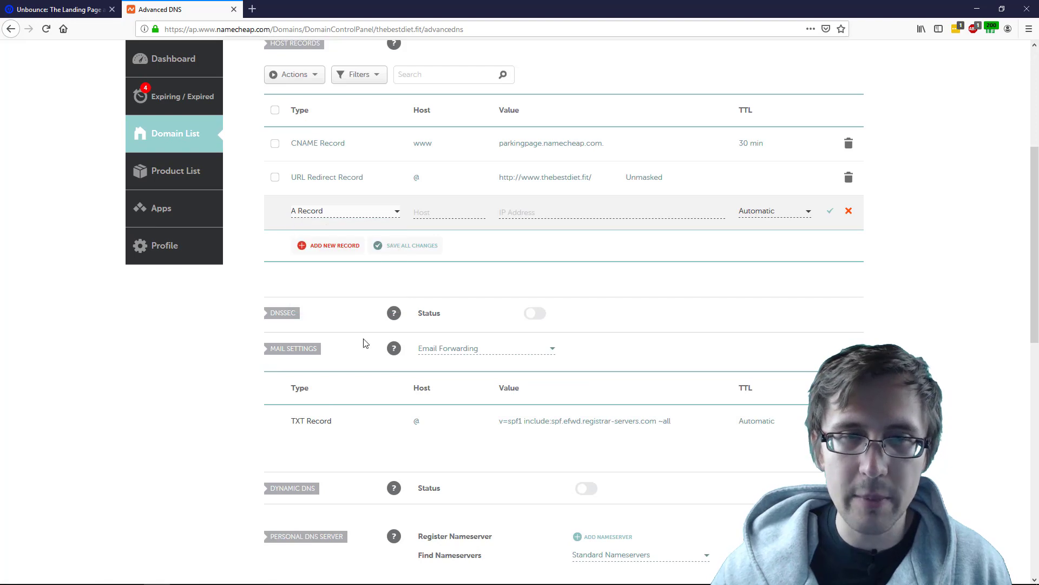
scroll(762, 336, up, 1)
scroll(761, 336, up, 2)
click(848, 343)
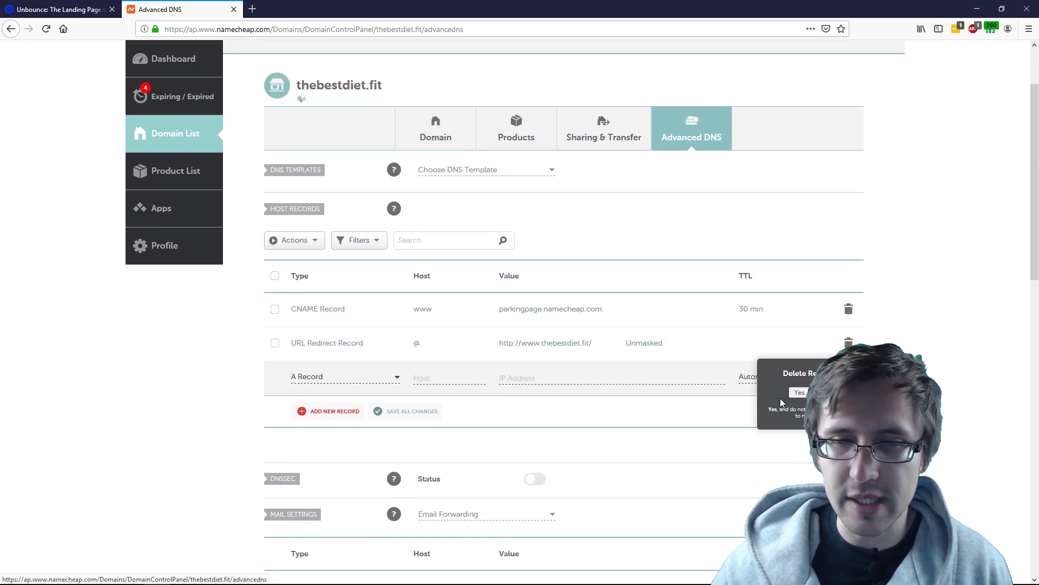
click(795, 394)
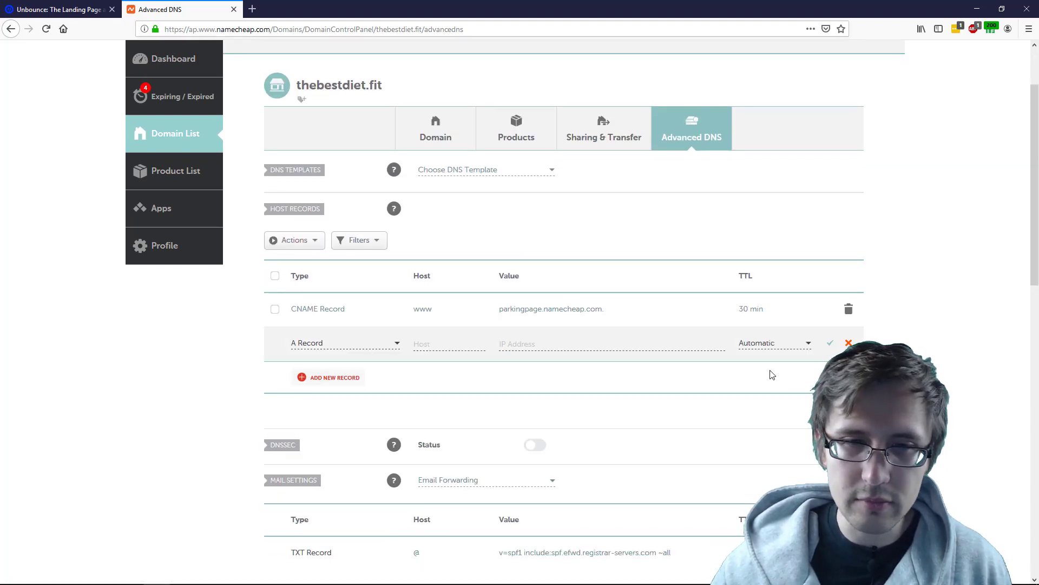
click(848, 343)
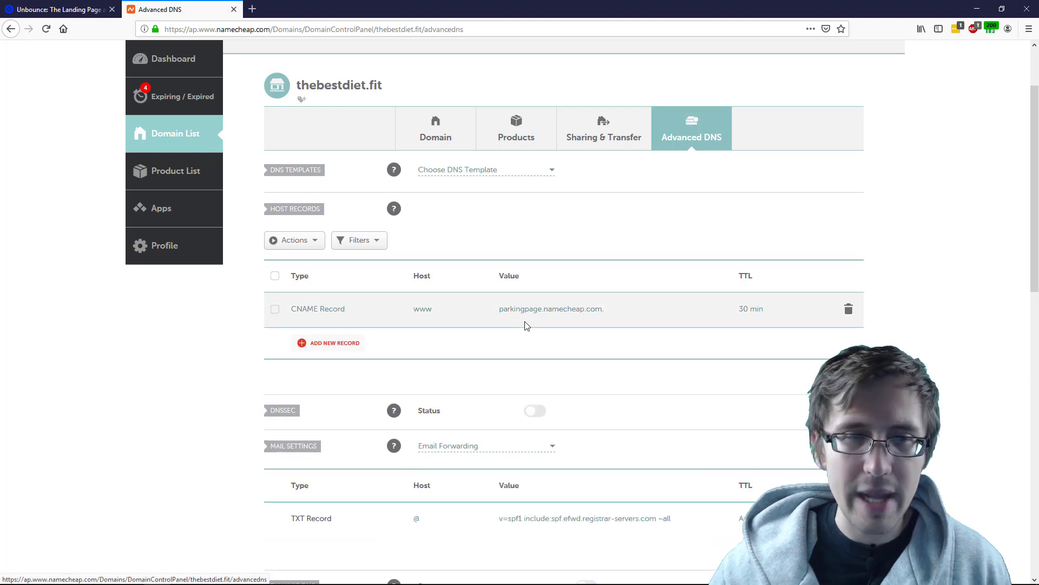
Try to delete the CNAME Record for host www, and delete the URL Redirect Record for host @ again.
click(848, 308)
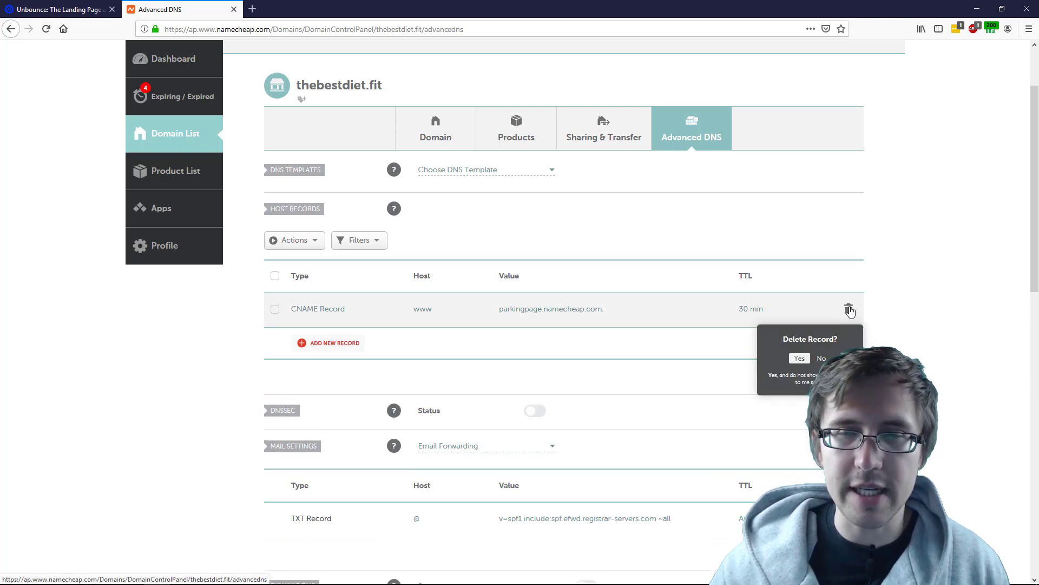
click(797, 360)
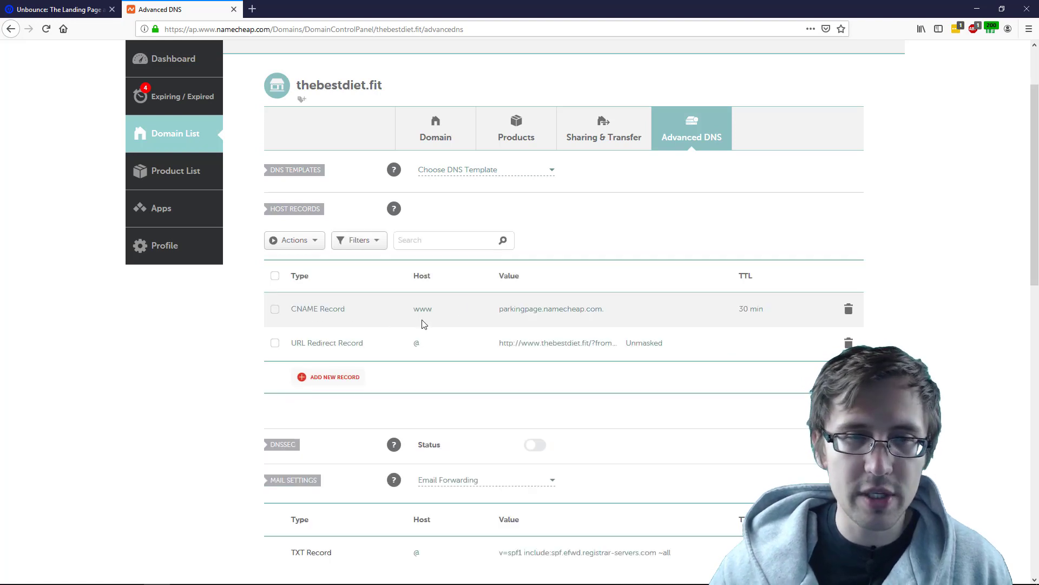
click(848, 343)
click(798, 395)
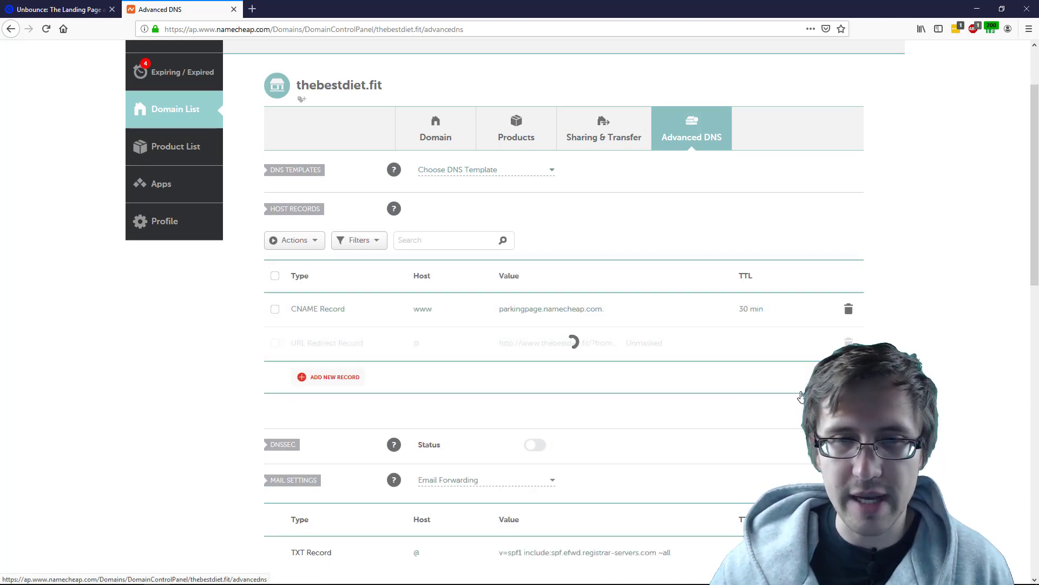
click(336, 343)
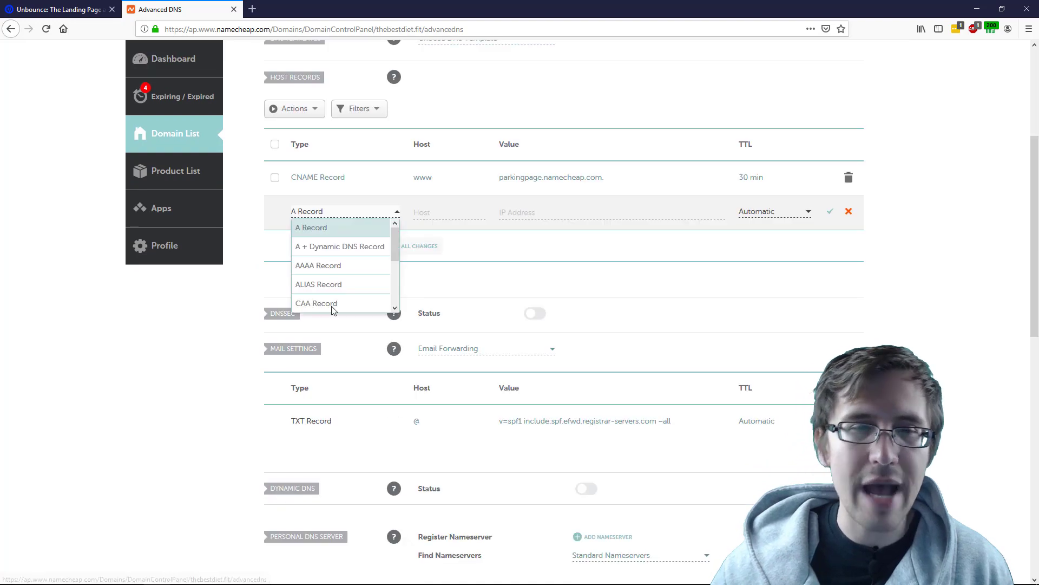
scroll(310, 260, up, 1)
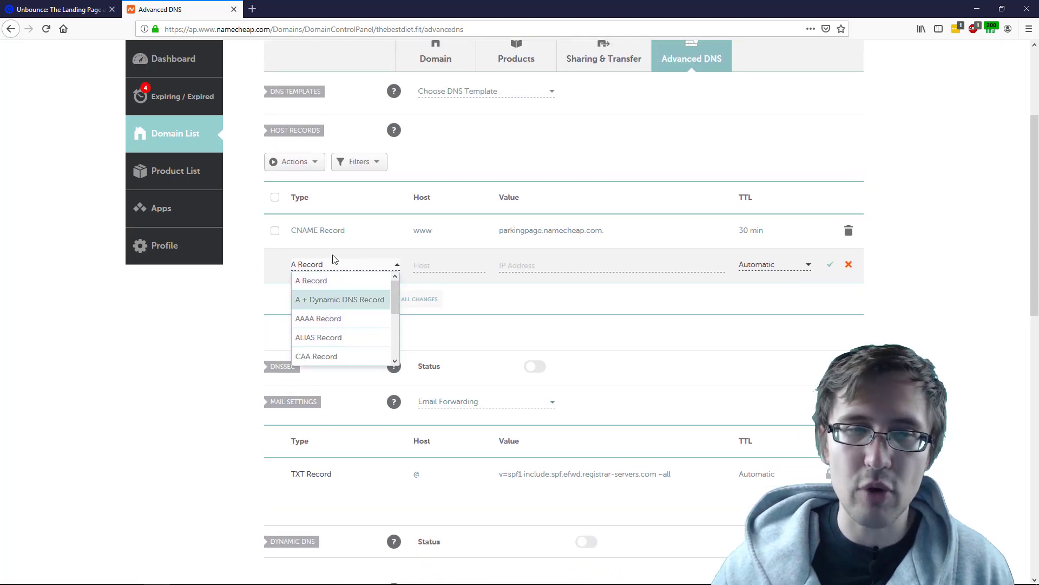
scroll(320, 246, down, 1)
scroll(319, 246, down, 2)
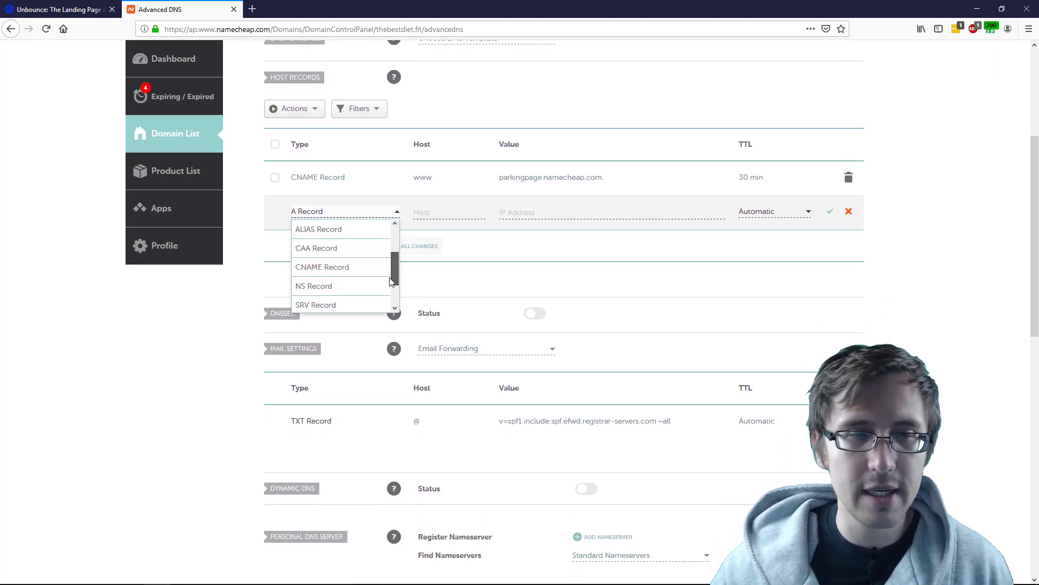
scroll(390, 281, down, 2)
click(193, 314)
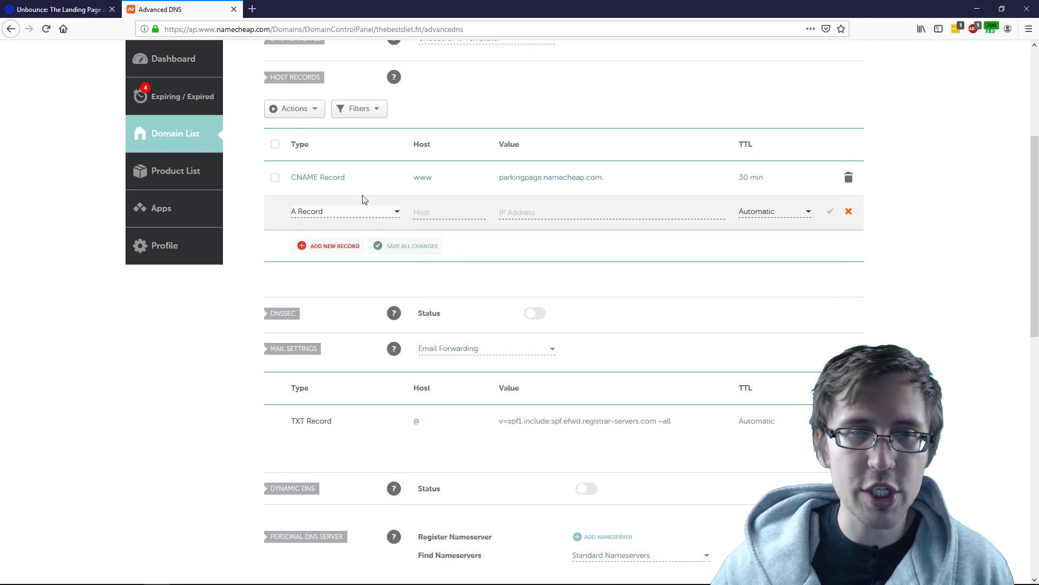
scroll(457, 323, up, 3)
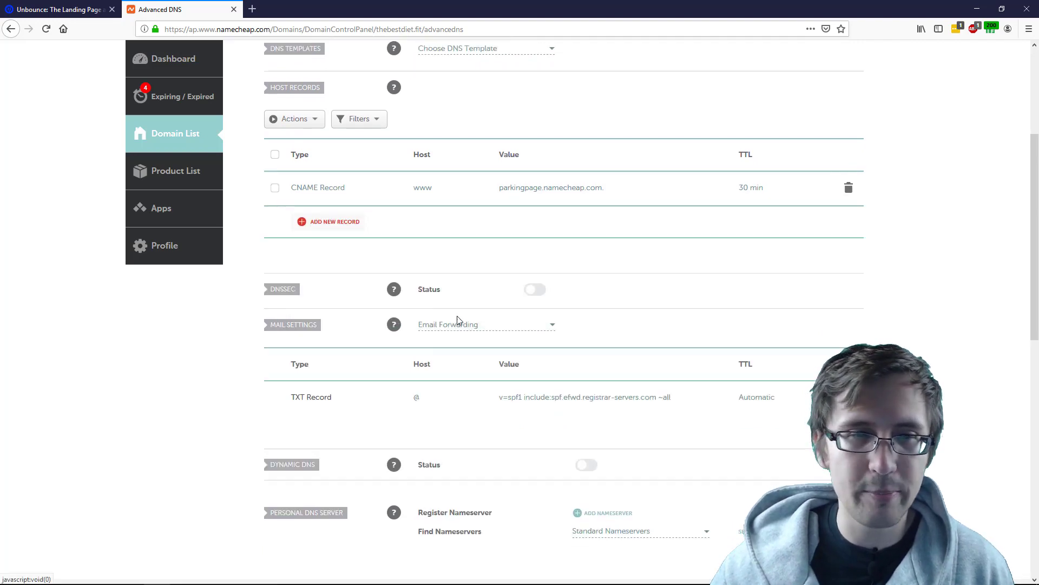
Review Unbounce's CNAME instructions for the www host, and check the existing www record in Namecheap against them.
click(81, 10)
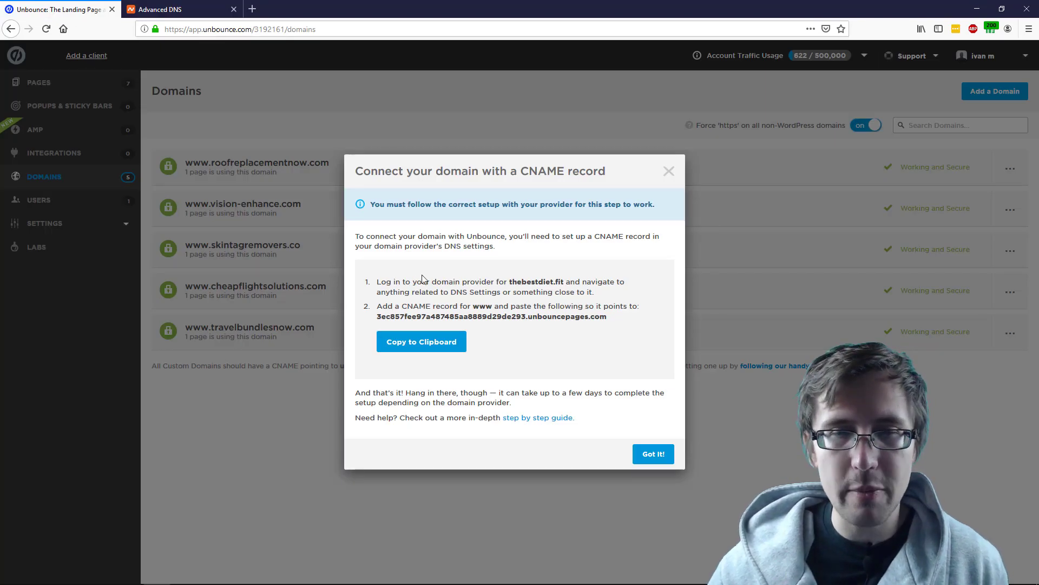
drag(417, 281, 469, 281)
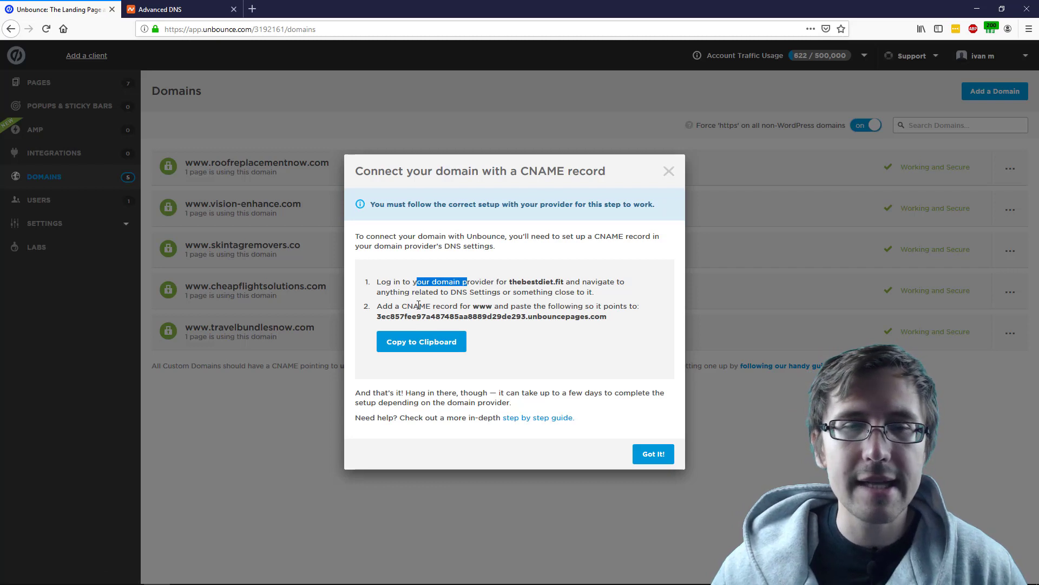
drag(473, 306, 490, 305)
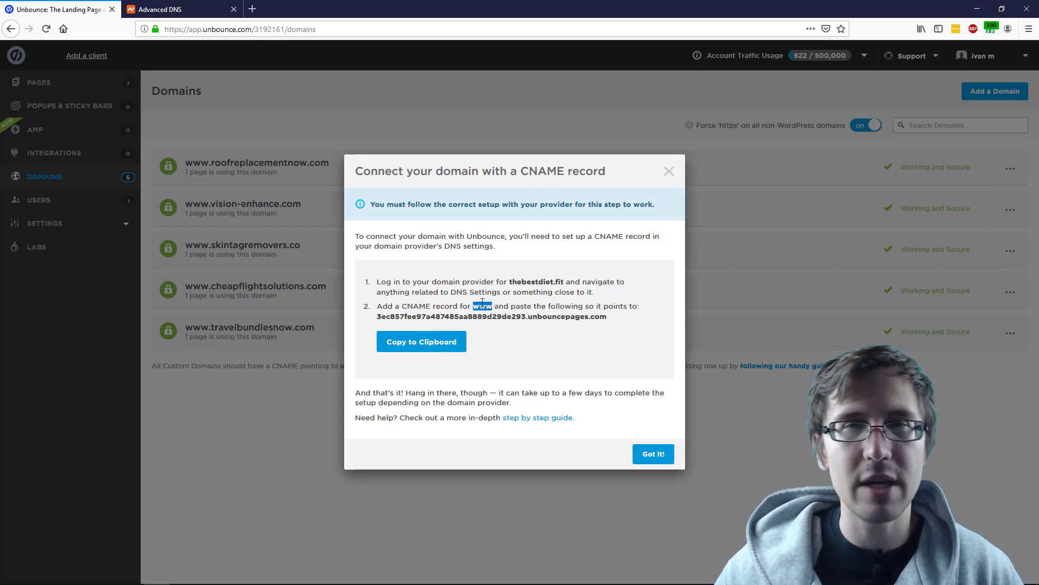
click(201, 9)
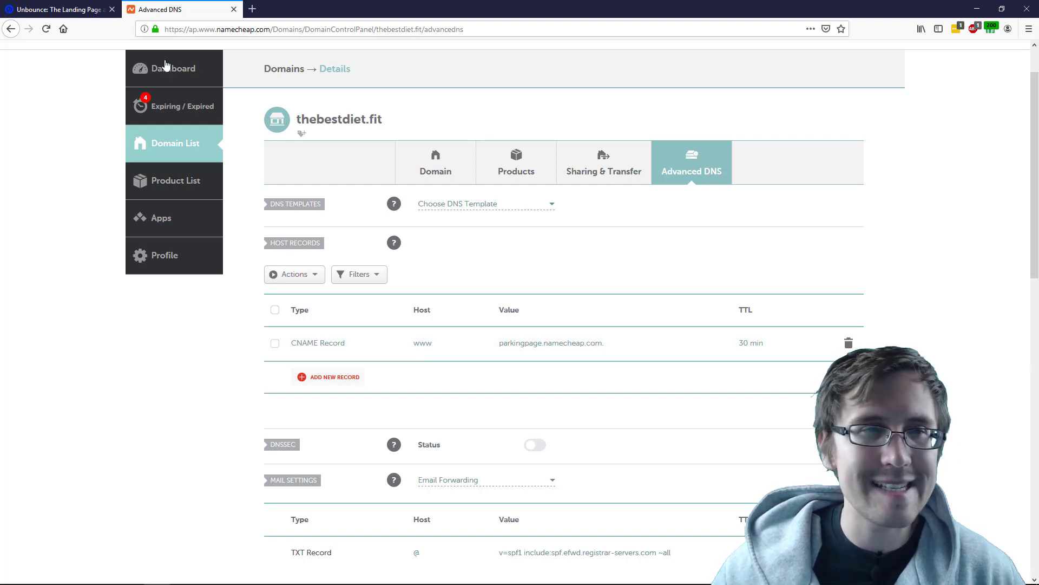
click(60, 9)
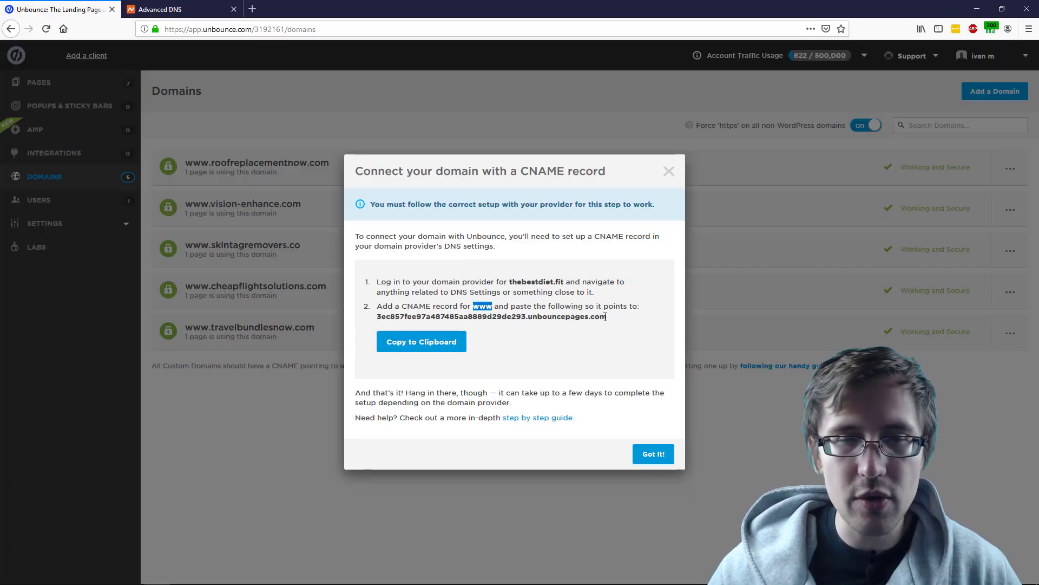
Copy Unbounce's CNAME target 3ec857fee97a487485aa8889d29de293.unbouncepages.com, and save it as the value of the www CNAME record in Namecheap.
drag(605, 317, 381, 318)
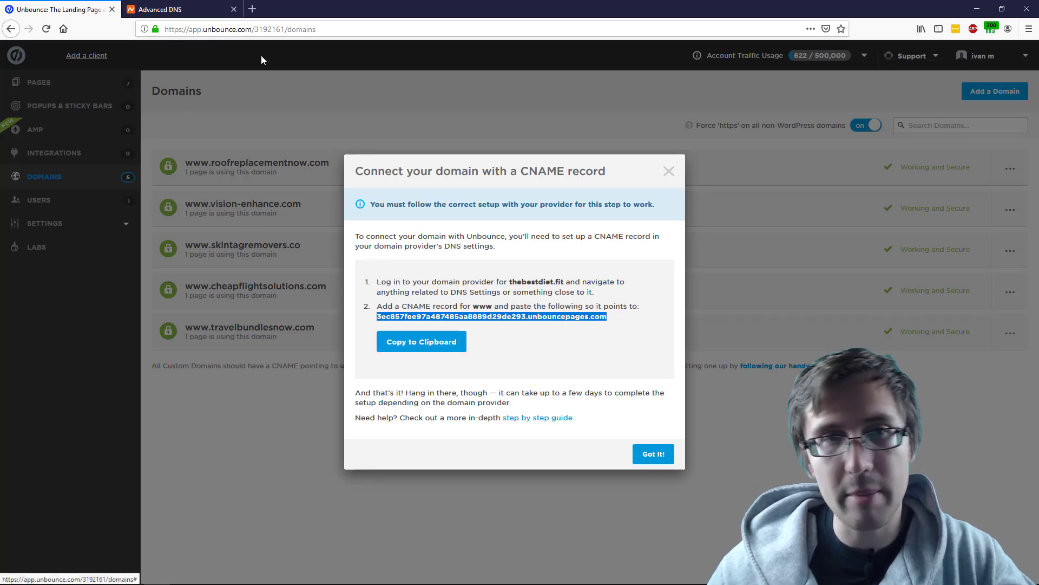
click(203, 6)
click(525, 343)
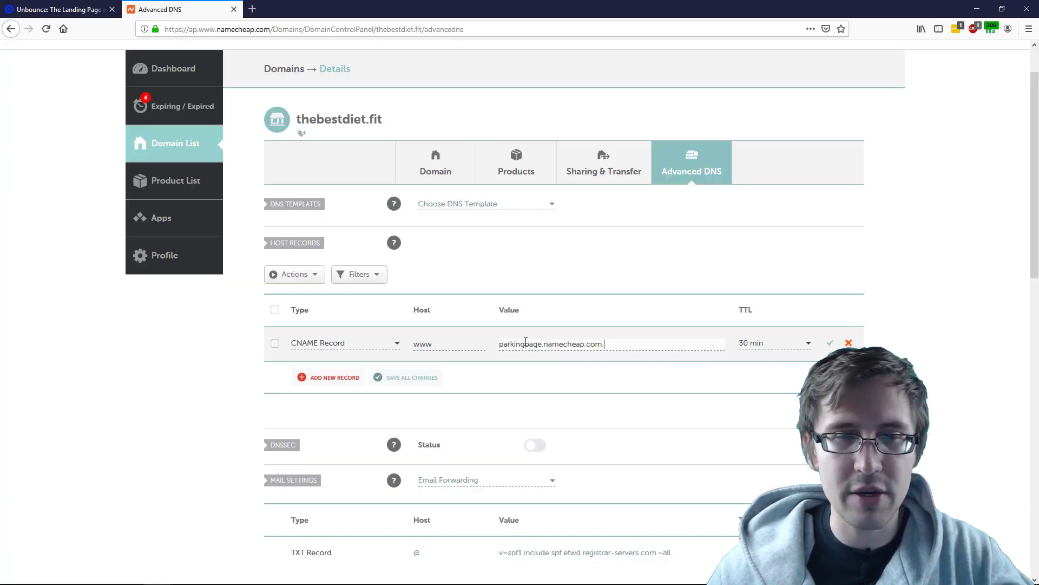
triple_click(526, 341)
text(3ec8571ee97a487485aa8889d29de293.unbouncepages.com)
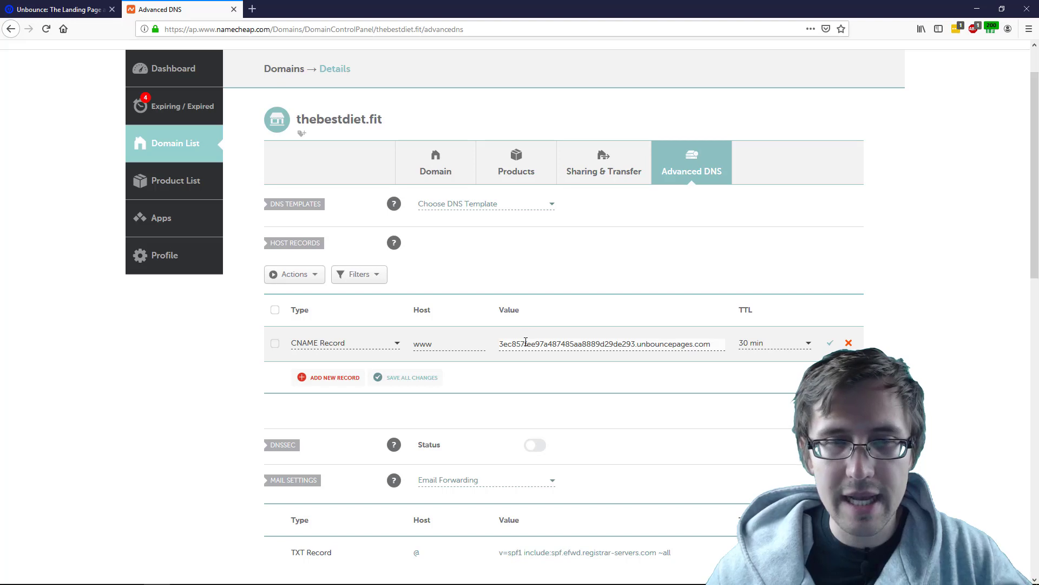
click(832, 343)
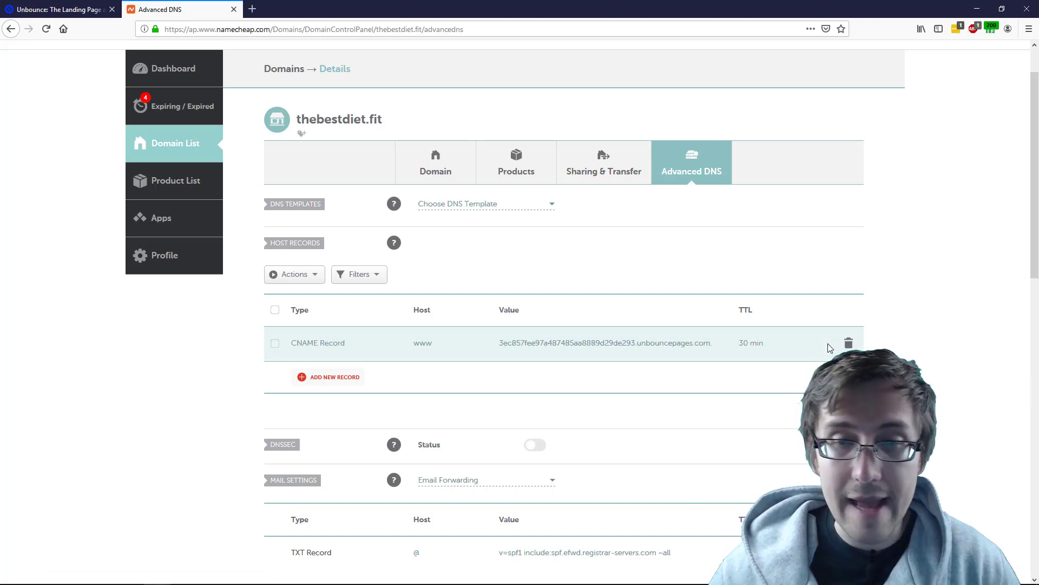
Switch to Unbounce, and finish the CNAME setup and page URL instructions to return to the domains list.
click(49, 9)
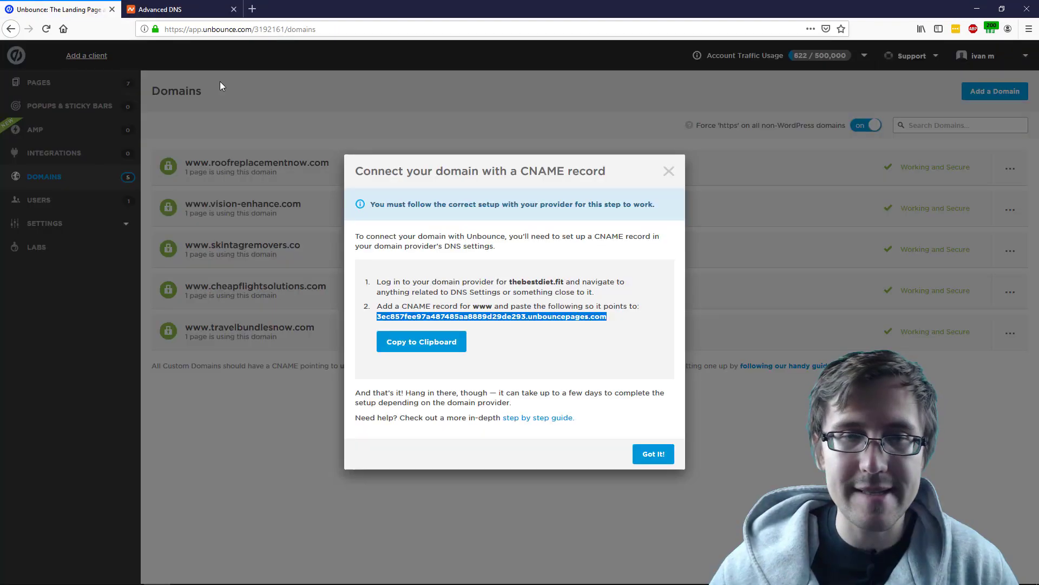
click(661, 457)
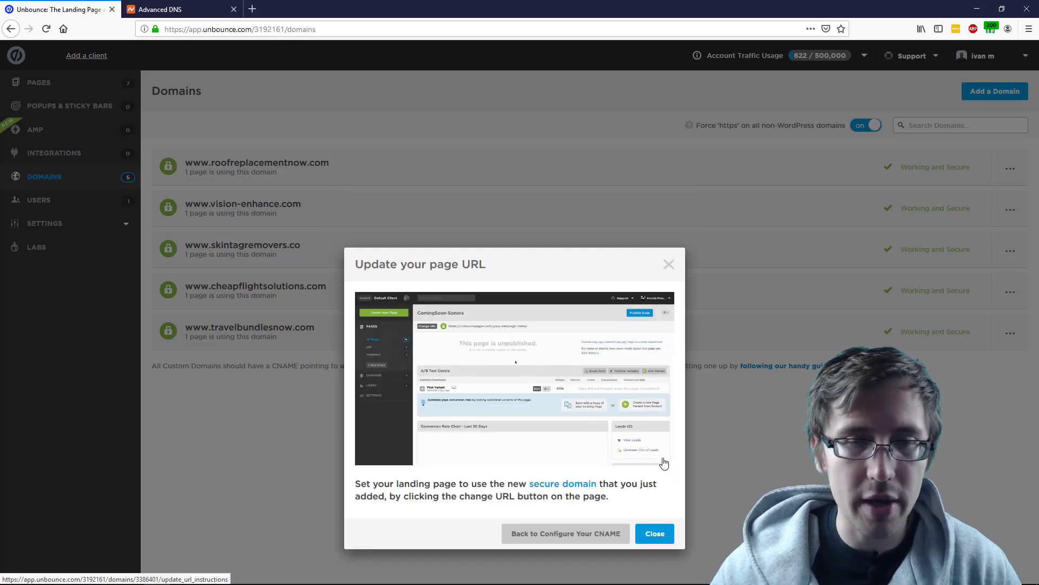
click(656, 534)
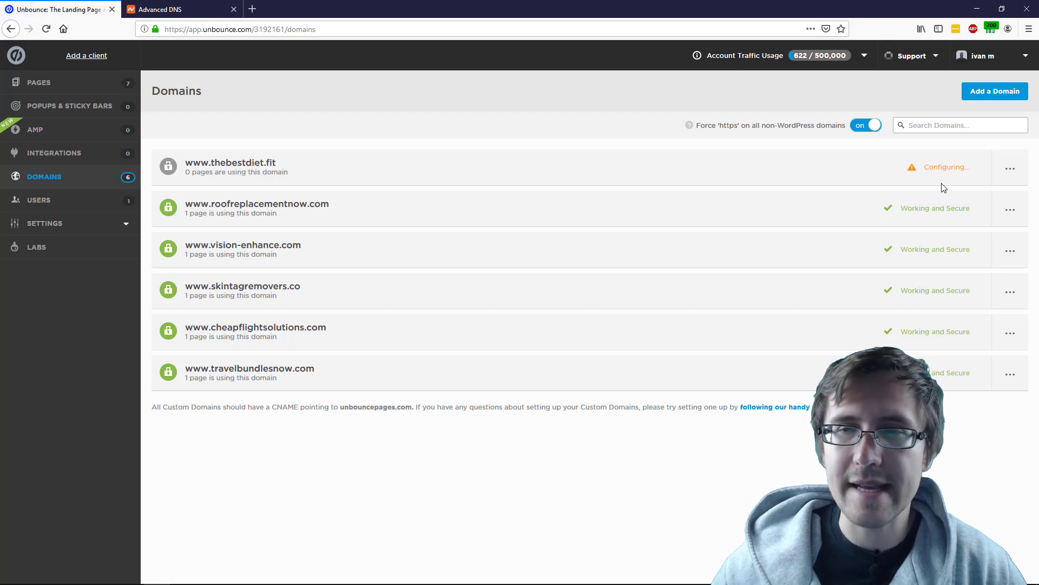
mouse_move(908, 170)
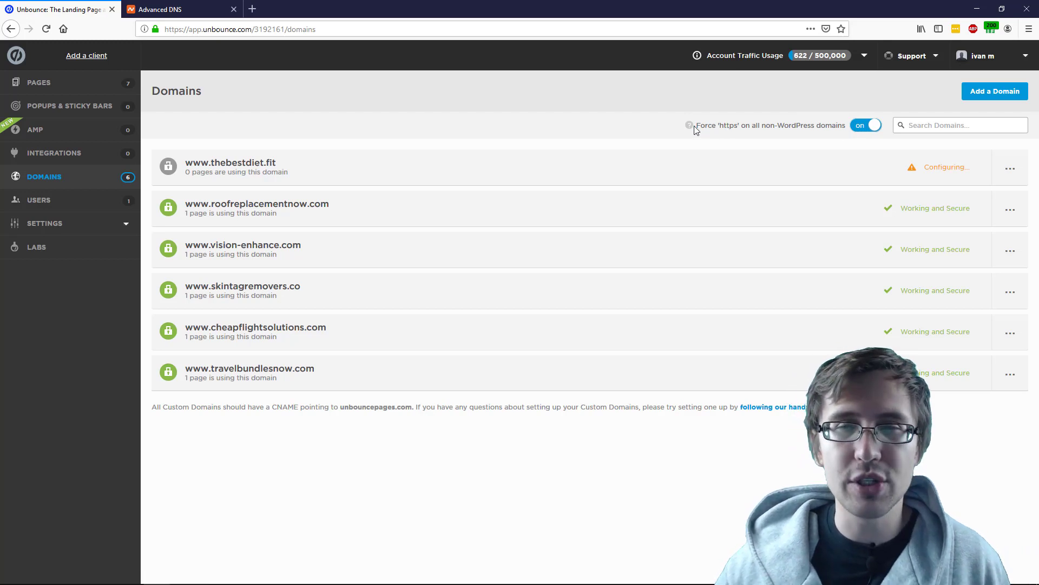
mouse_move(690, 127)
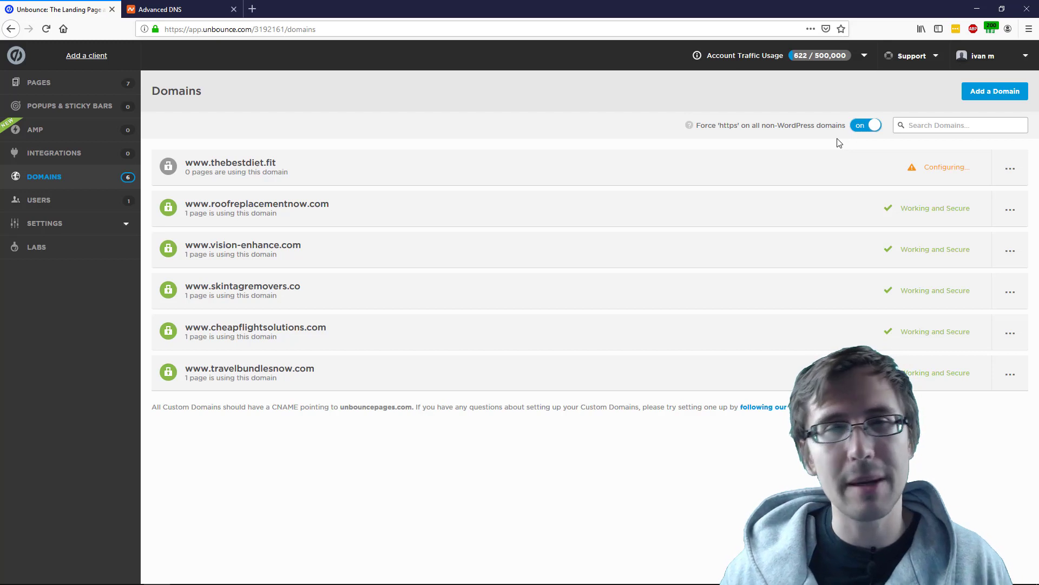
mouse_move(904, 210)
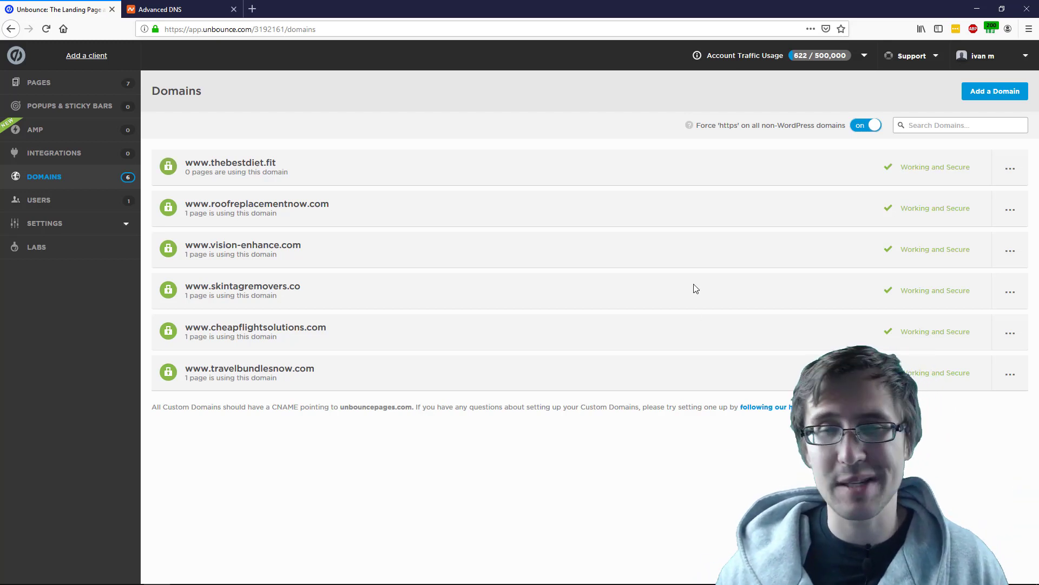
mouse_move(897, 173)
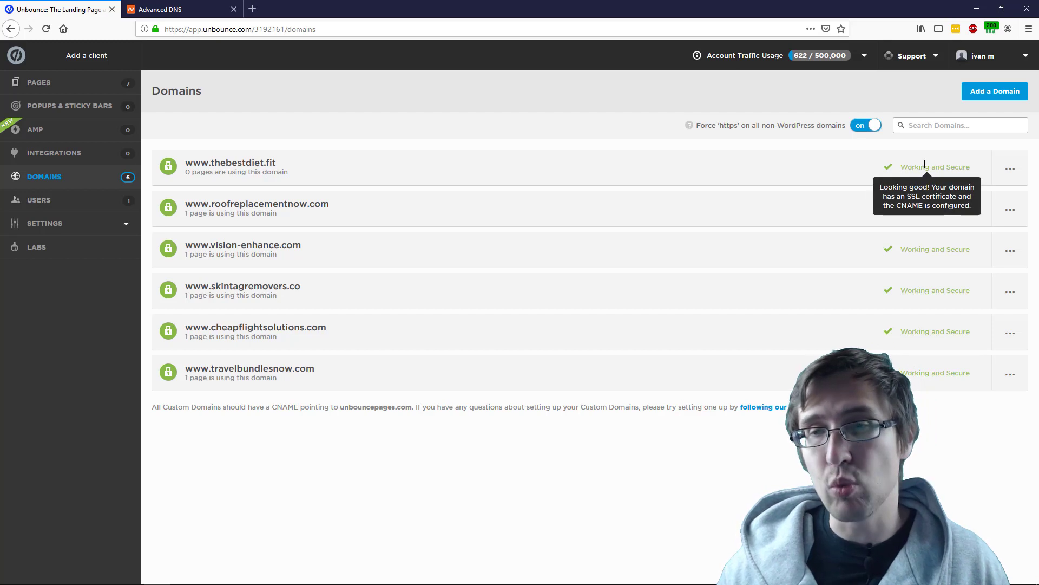
drag(907, 168, 959, 167)
click(269, 139)
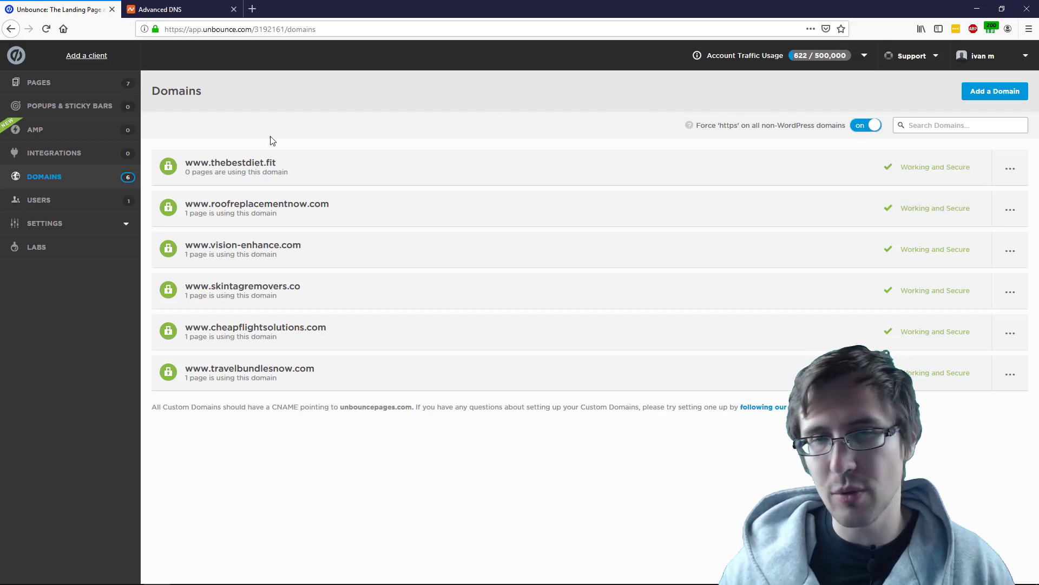
click(59, 81)
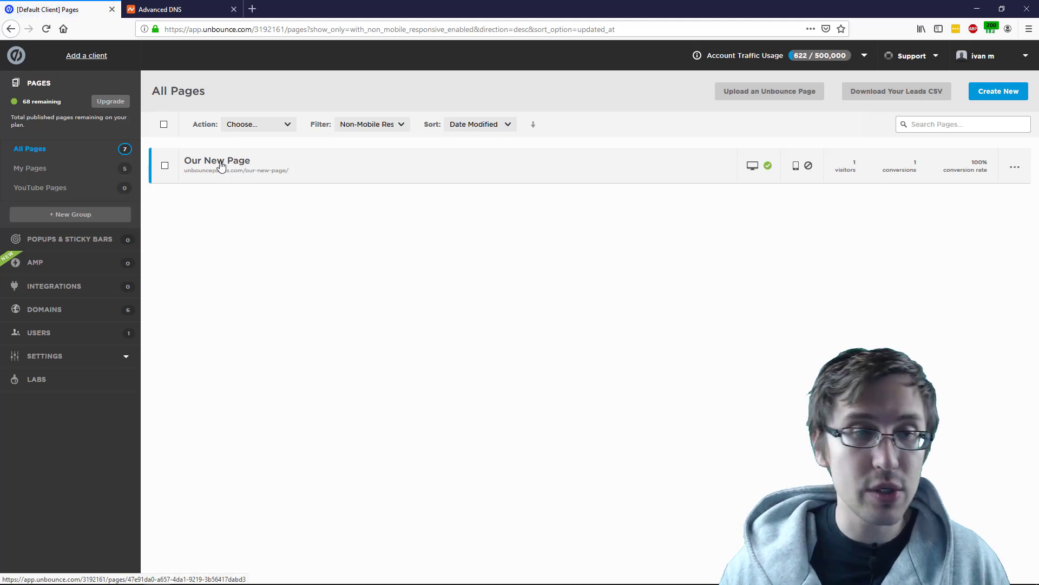
click(221, 166)
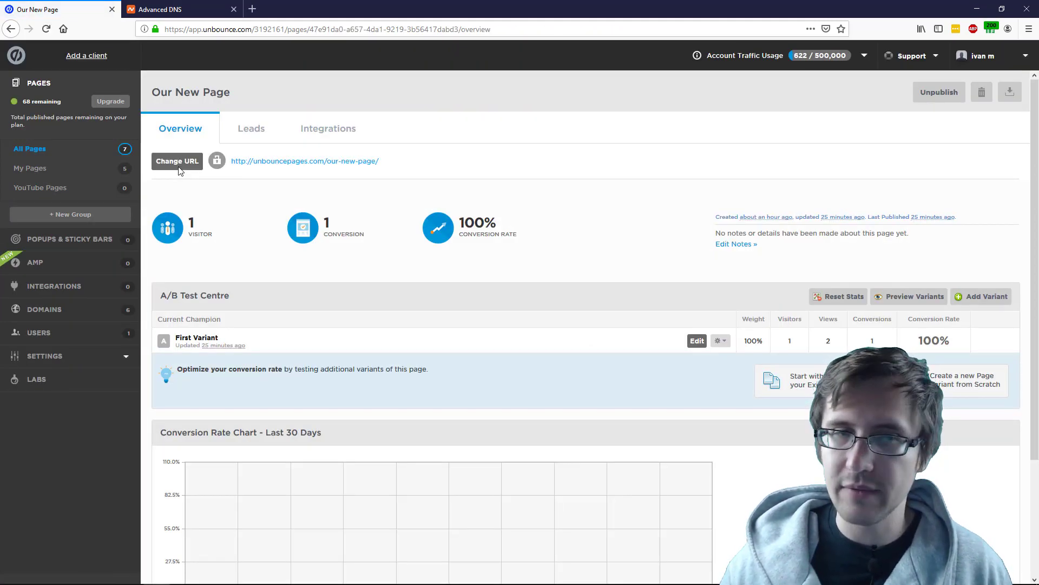
click(178, 161)
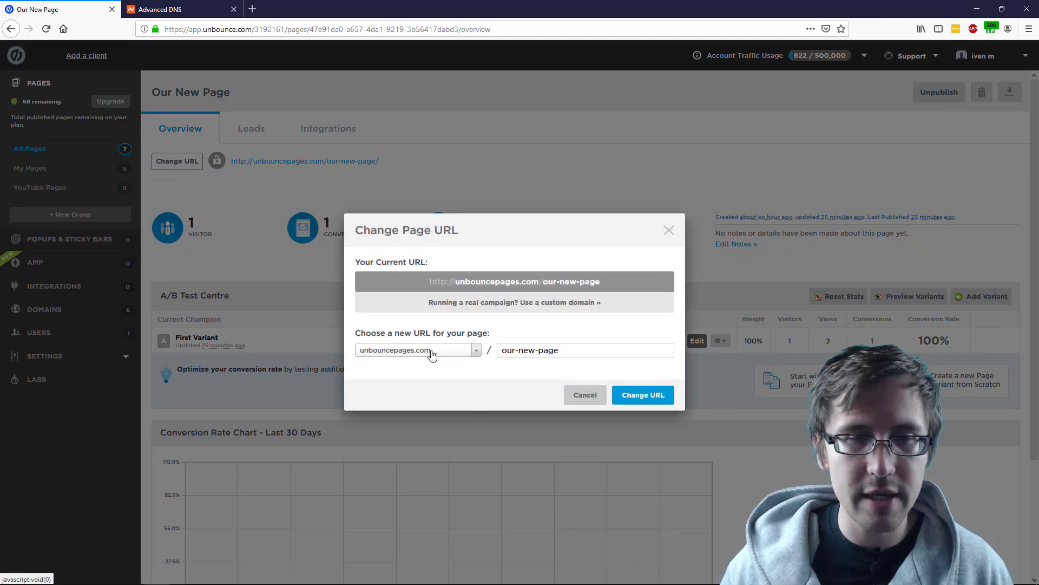
click(432, 351)
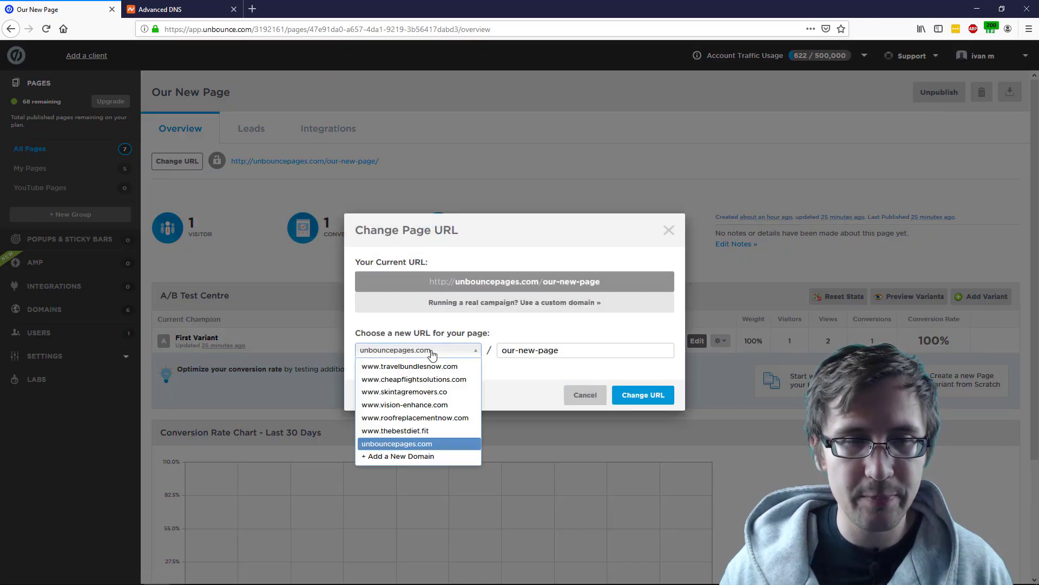
click(387, 432)
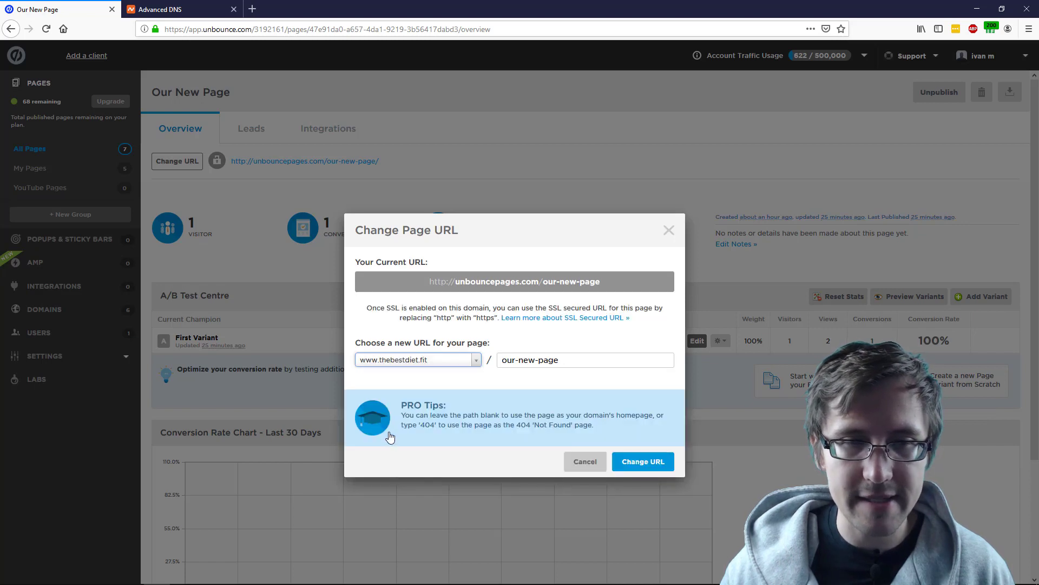
Try ketomealpla as the page path, and apply the URL change with the path left blank.
triple_click(516, 361)
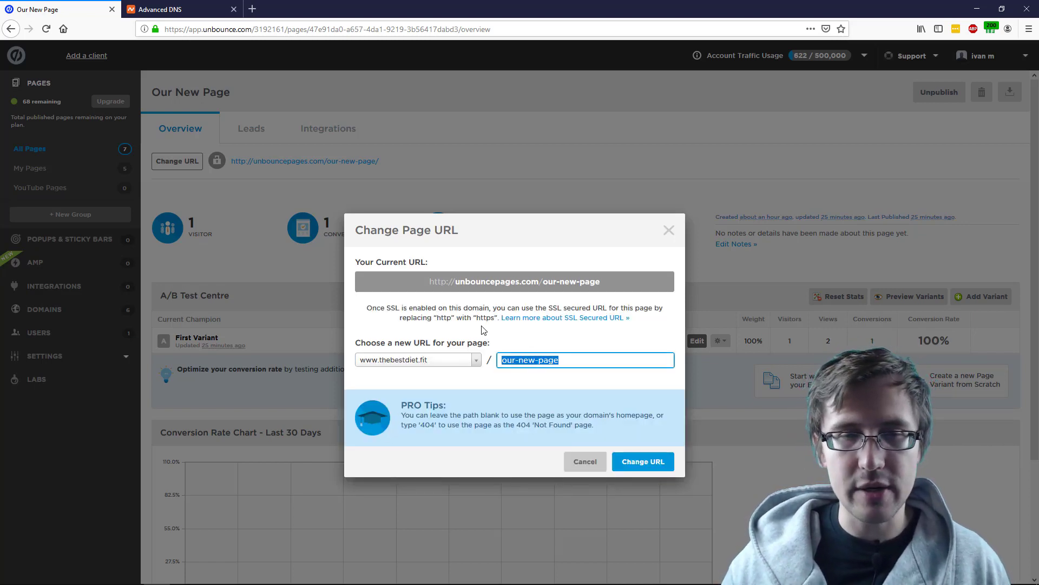
key(BackSpace)
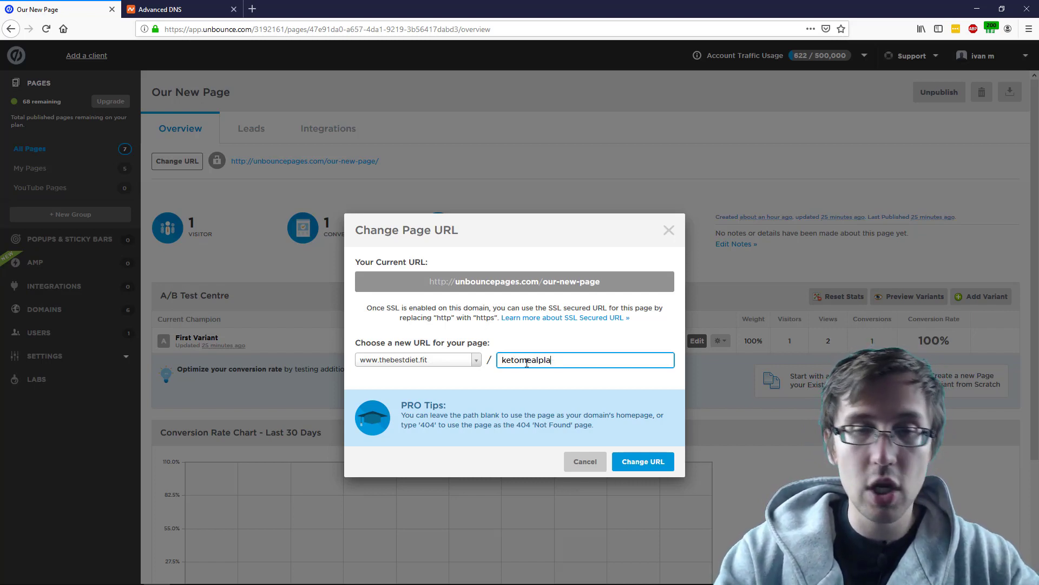
key(BackSpace)
key(BackSpace)
key(BackSpace)
key(BackSpace)
key(BackSpace)
key(BackSpace)
key(BackSpace)
key(BackSpace)
key(BackSpace)
key(BackSpace)
key(BackSpace)
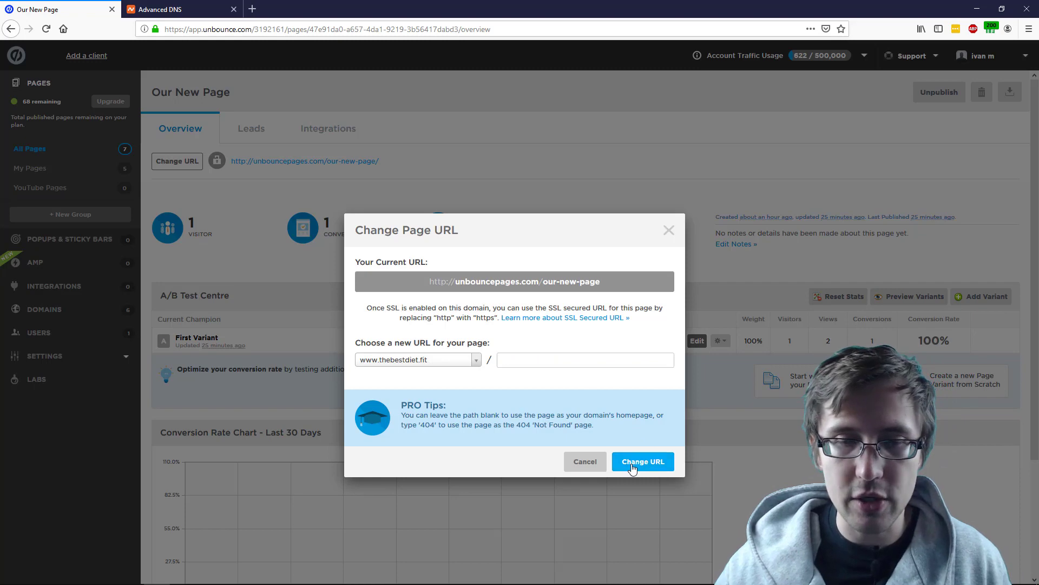
click(634, 463)
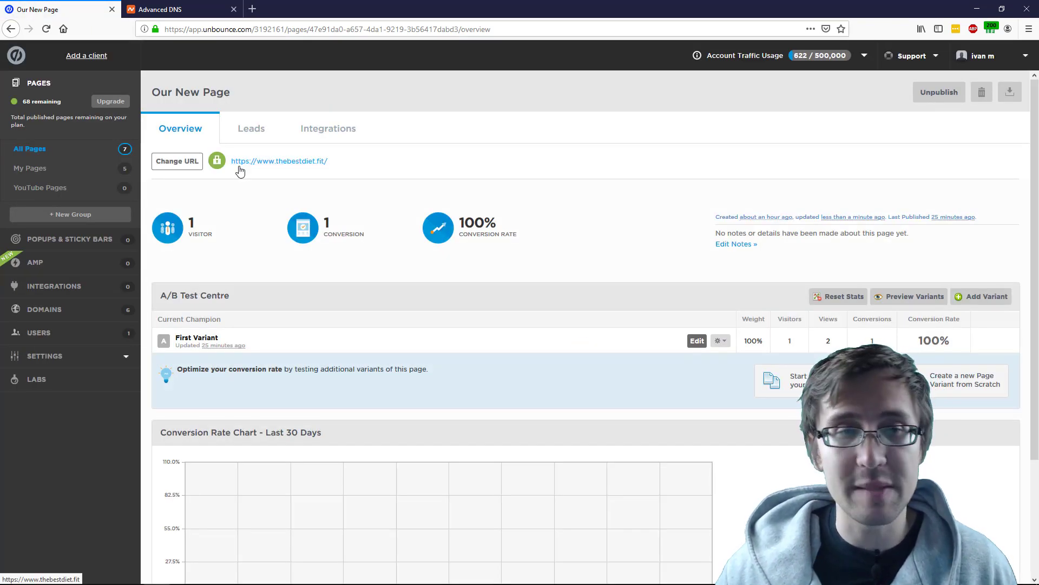
mouse_move(216, 166)
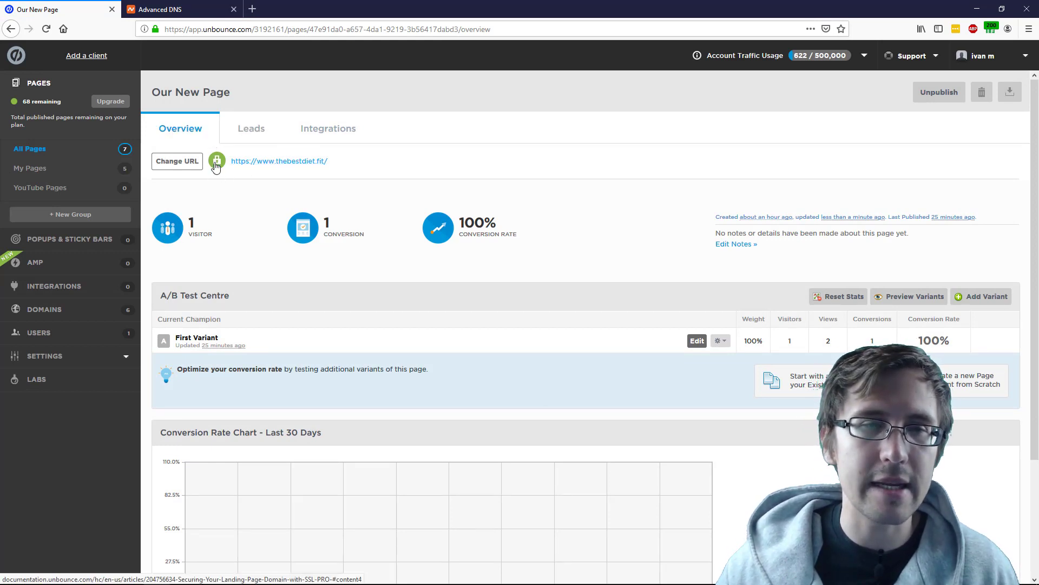
right_click(267, 166)
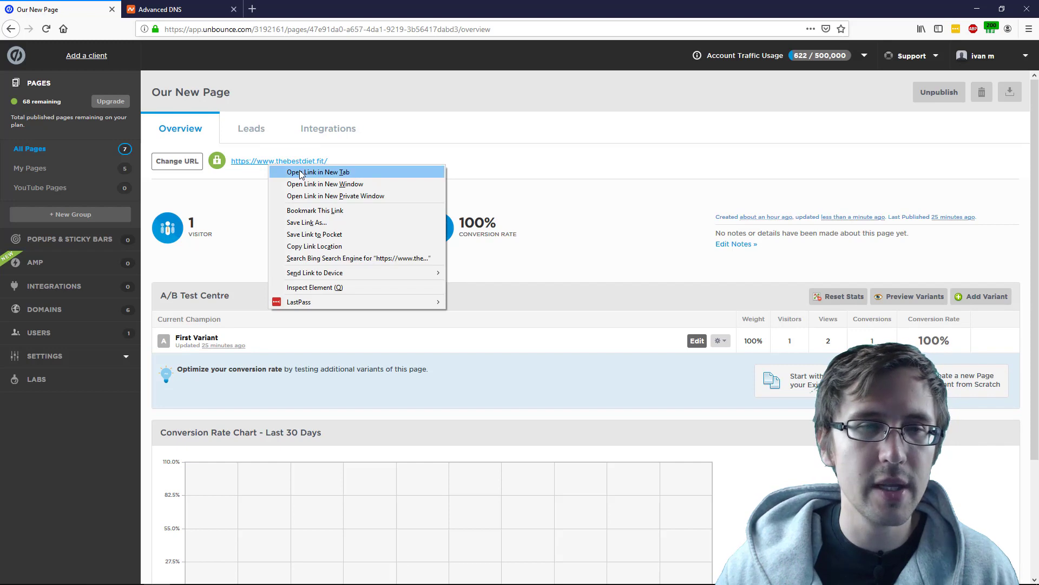
click(297, 169)
click(189, 5)
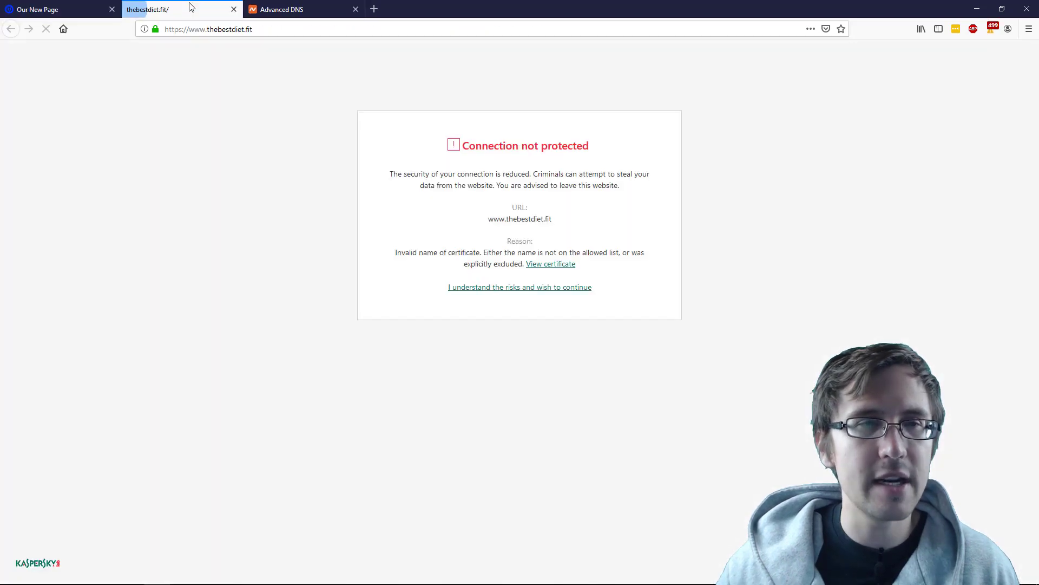
click(489, 295)
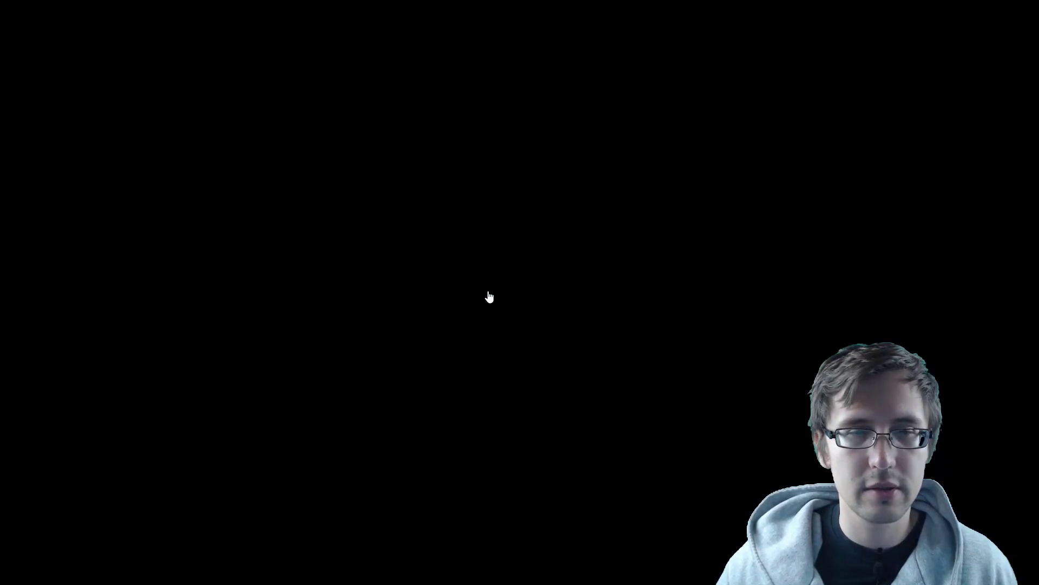
click(489, 295)
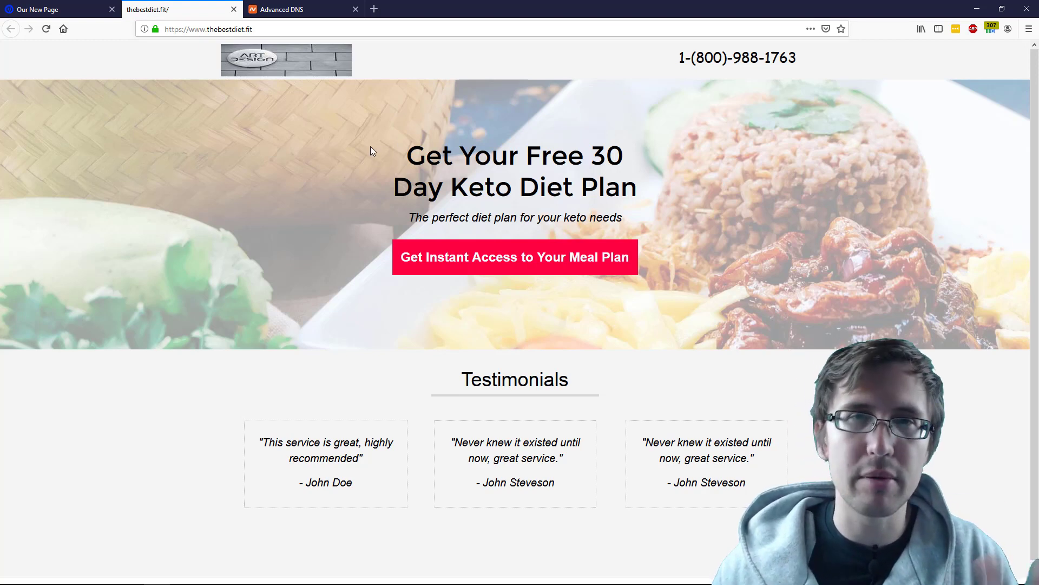
double_click(181, 32)
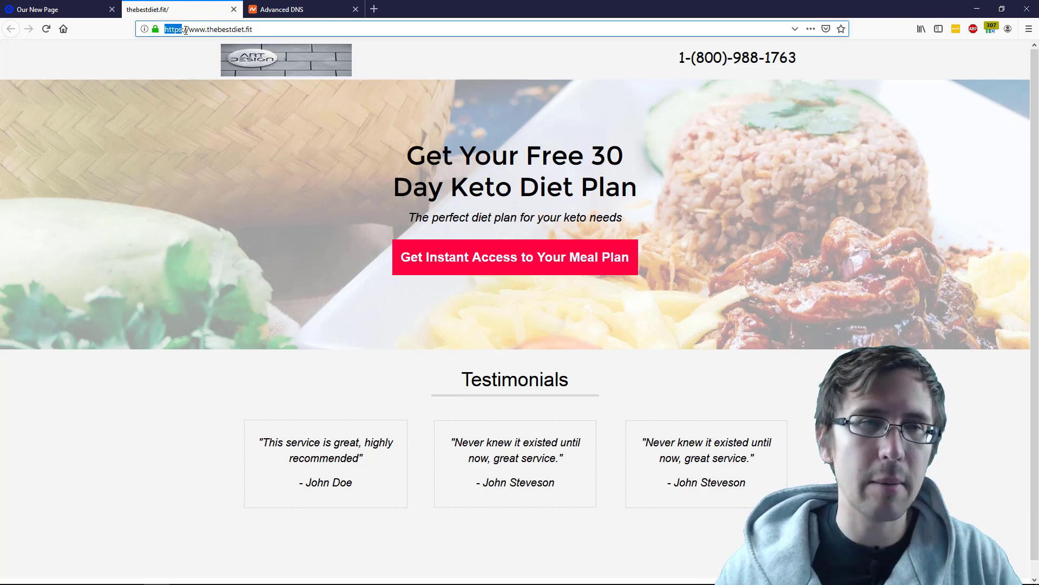
click(183, 28)
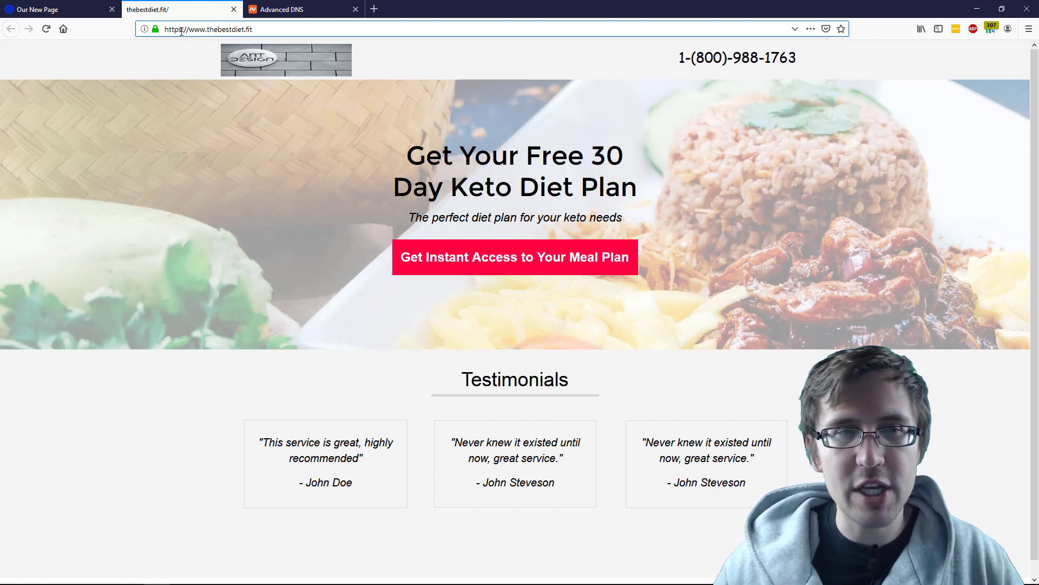
key(BackSpace)
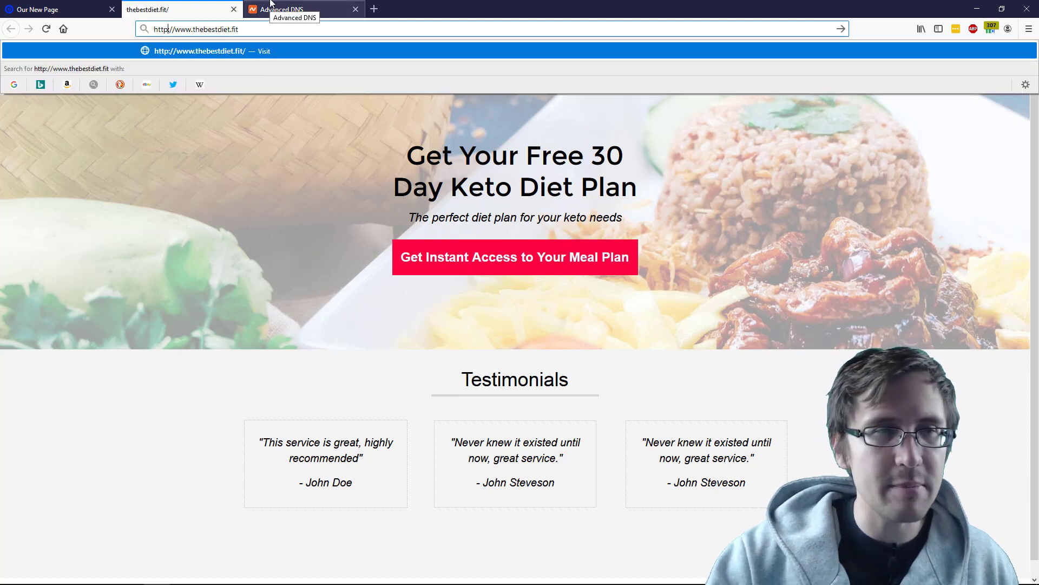
key(Return)
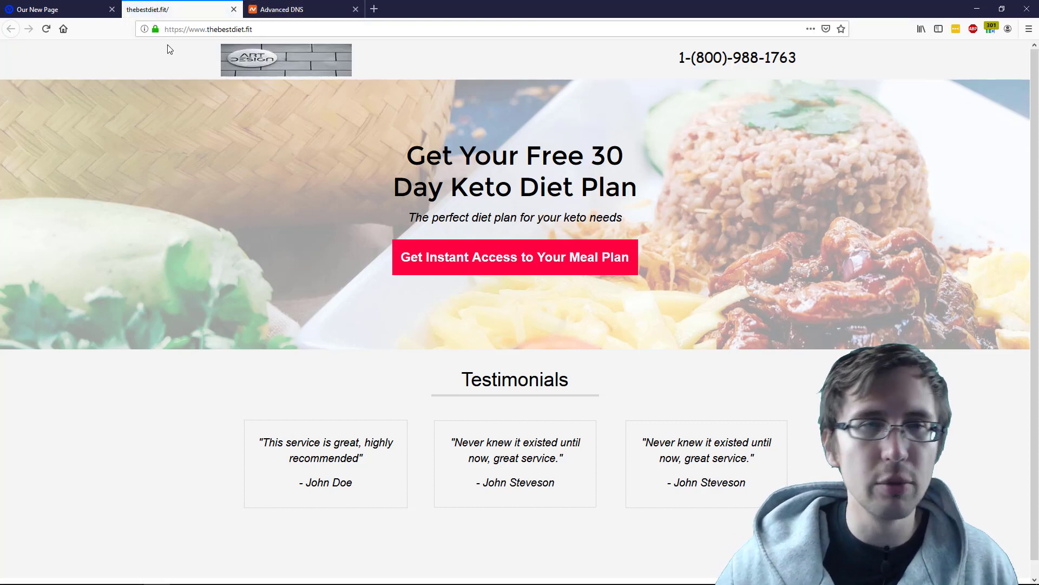
click(232, 27)
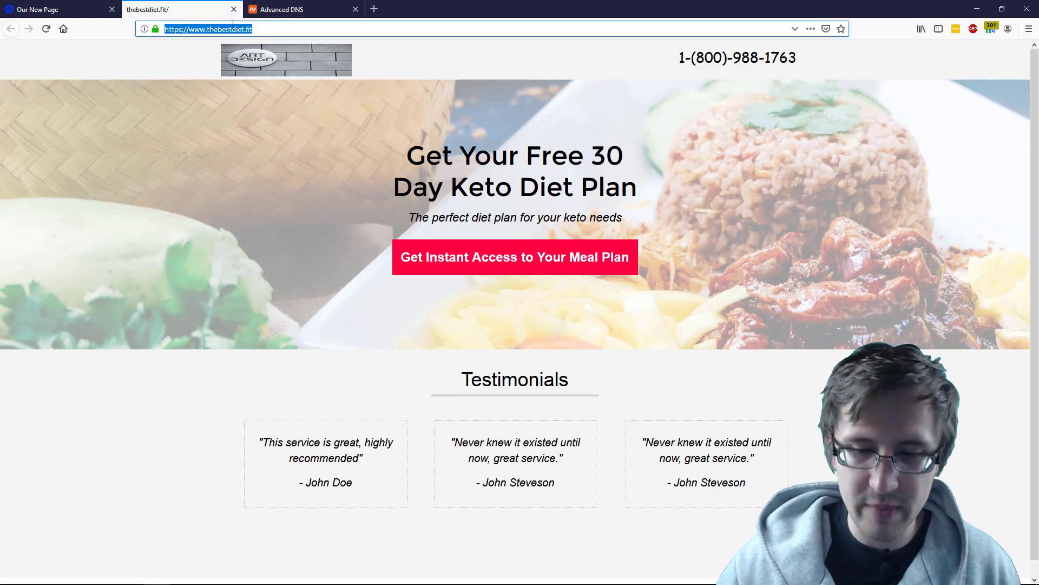
click(60, 9)
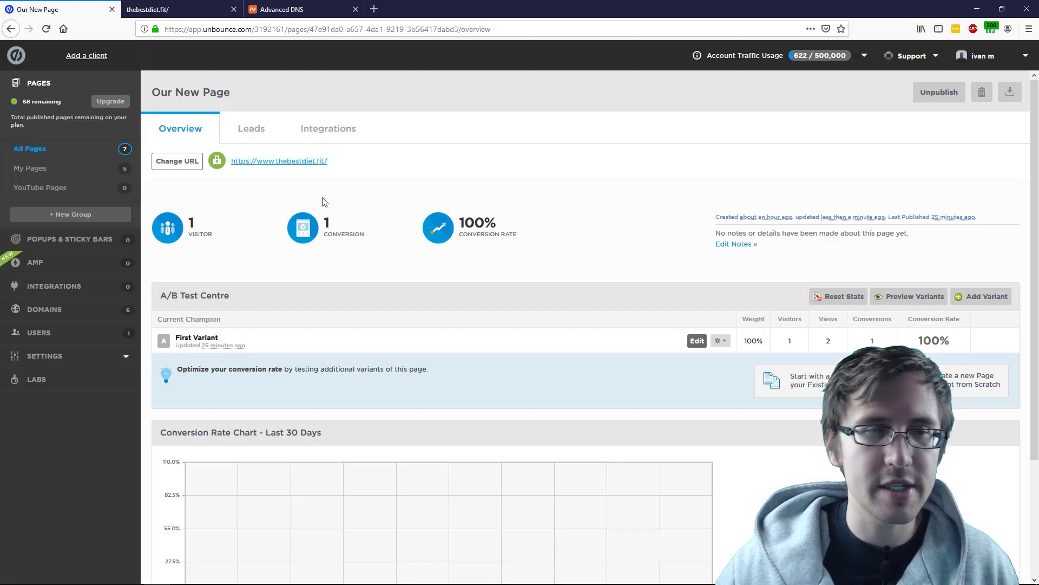
right_click(266, 170)
click(303, 172)
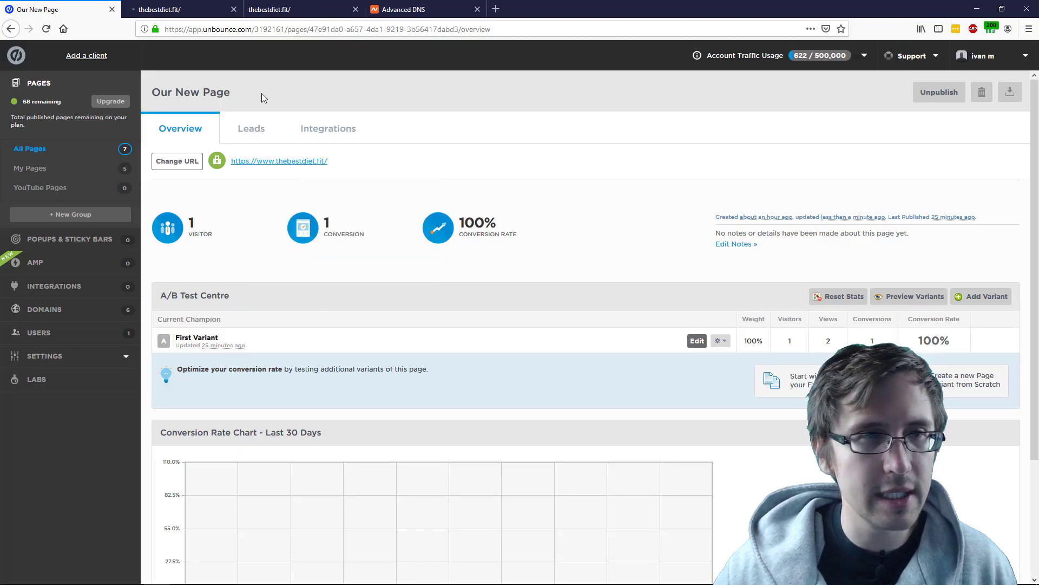
click(178, 9)
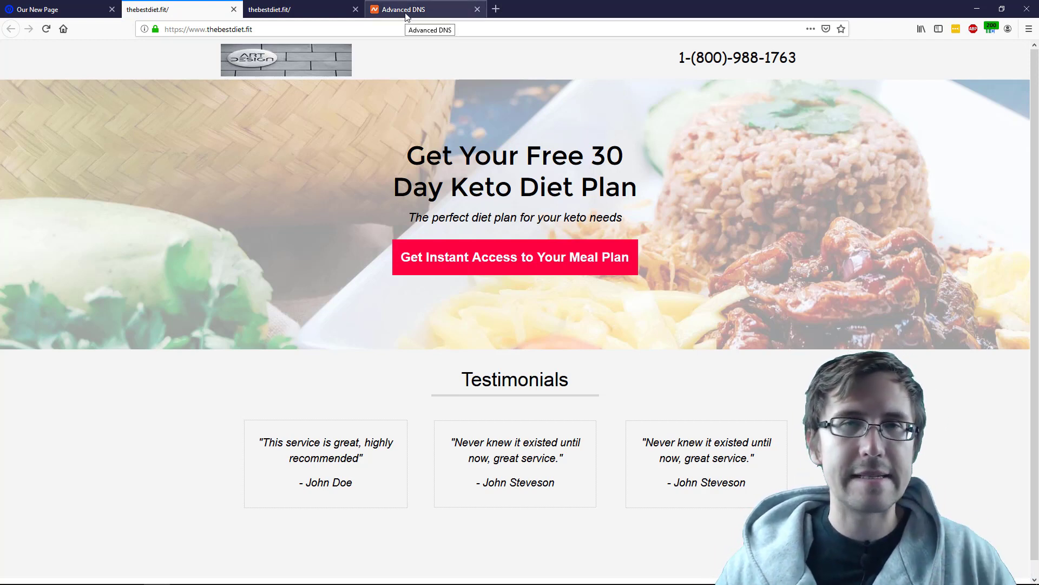
Close the older duplicate thebestdiet.fit tab, and return to the Our New Page overview in Unbounce.
click(334, 15)
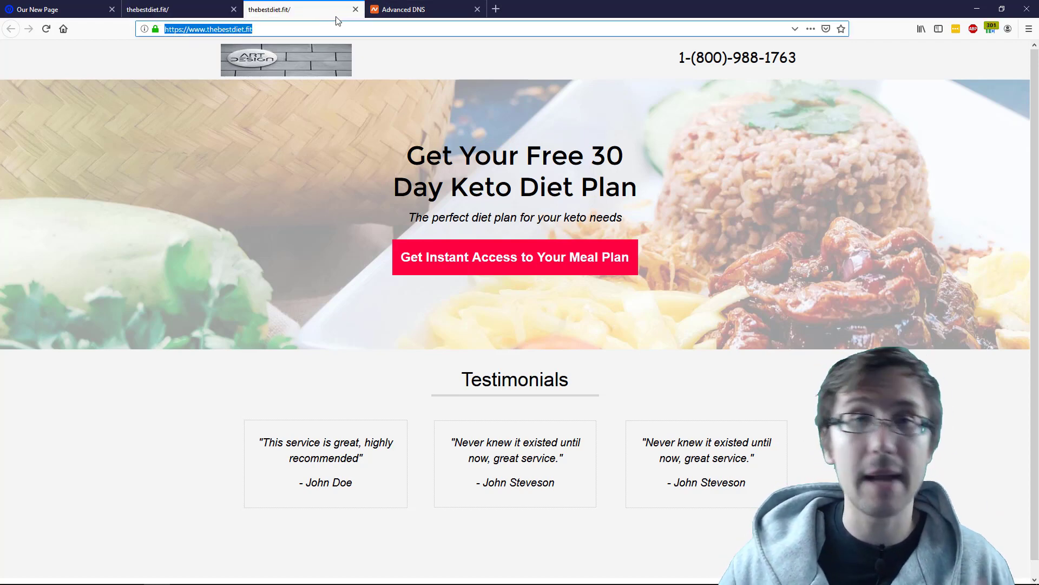
click(356, 9)
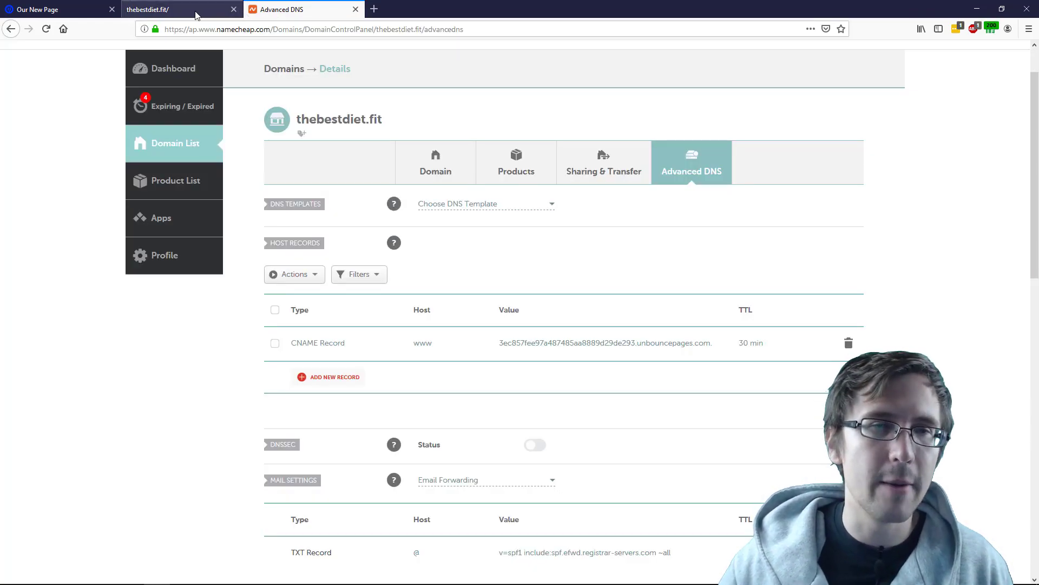
click(196, 15)
click(75, 9)
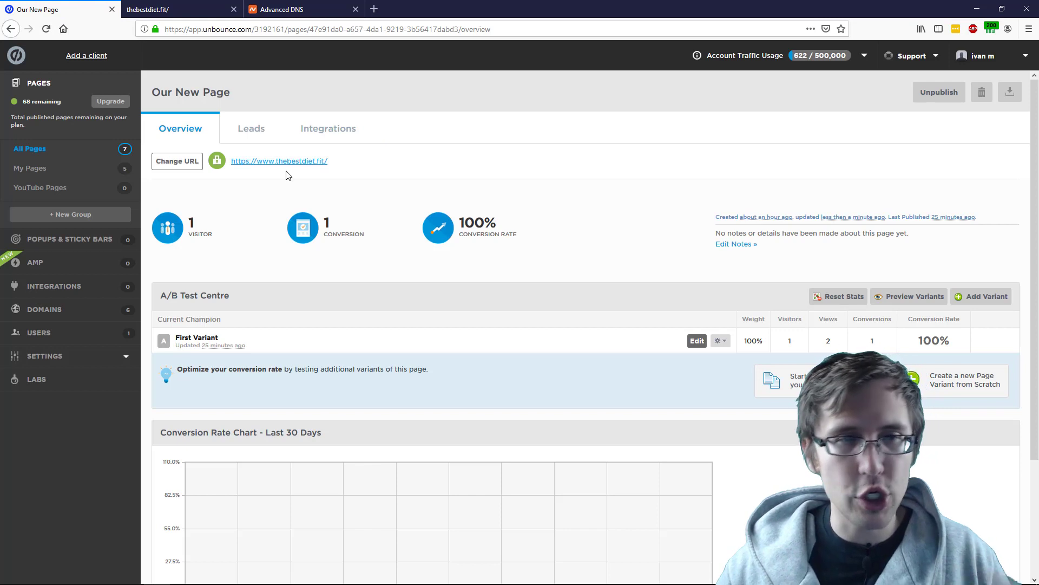